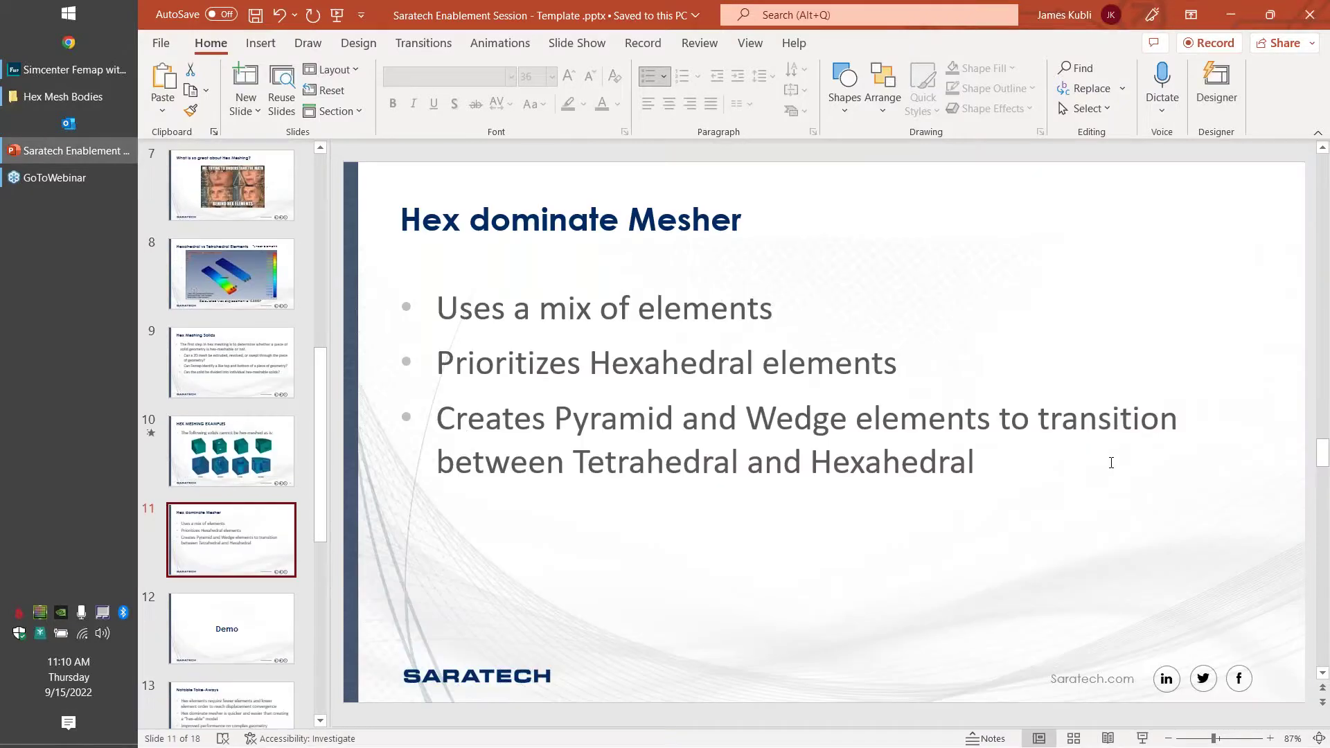
Step: Scroll past the 'Demo' slide and switch to the Femap window showing Simple Model Start.modfem
scroll(1110, 464, down, 1)
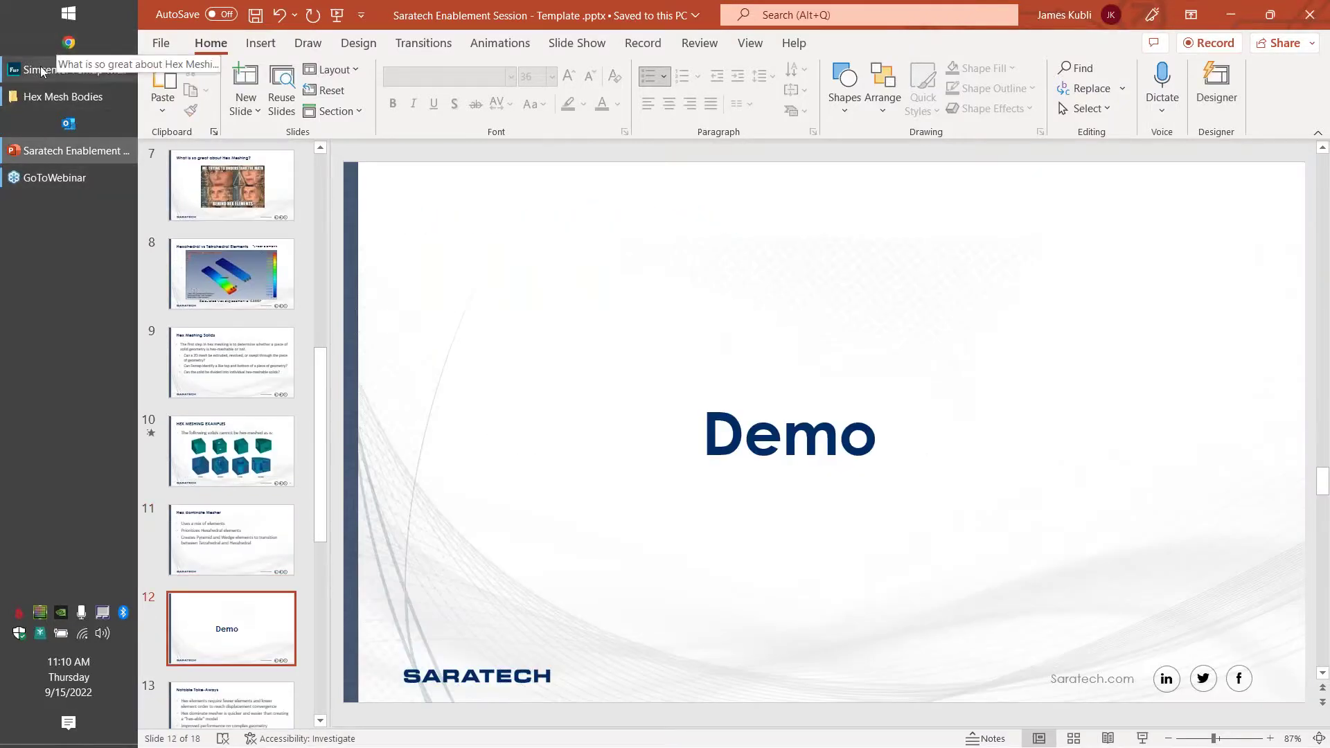
click(66, 69)
Step: Open the Simple Model Start.modfem tab and orbit the unmeshed bracket to a new orientation
click(727, 118)
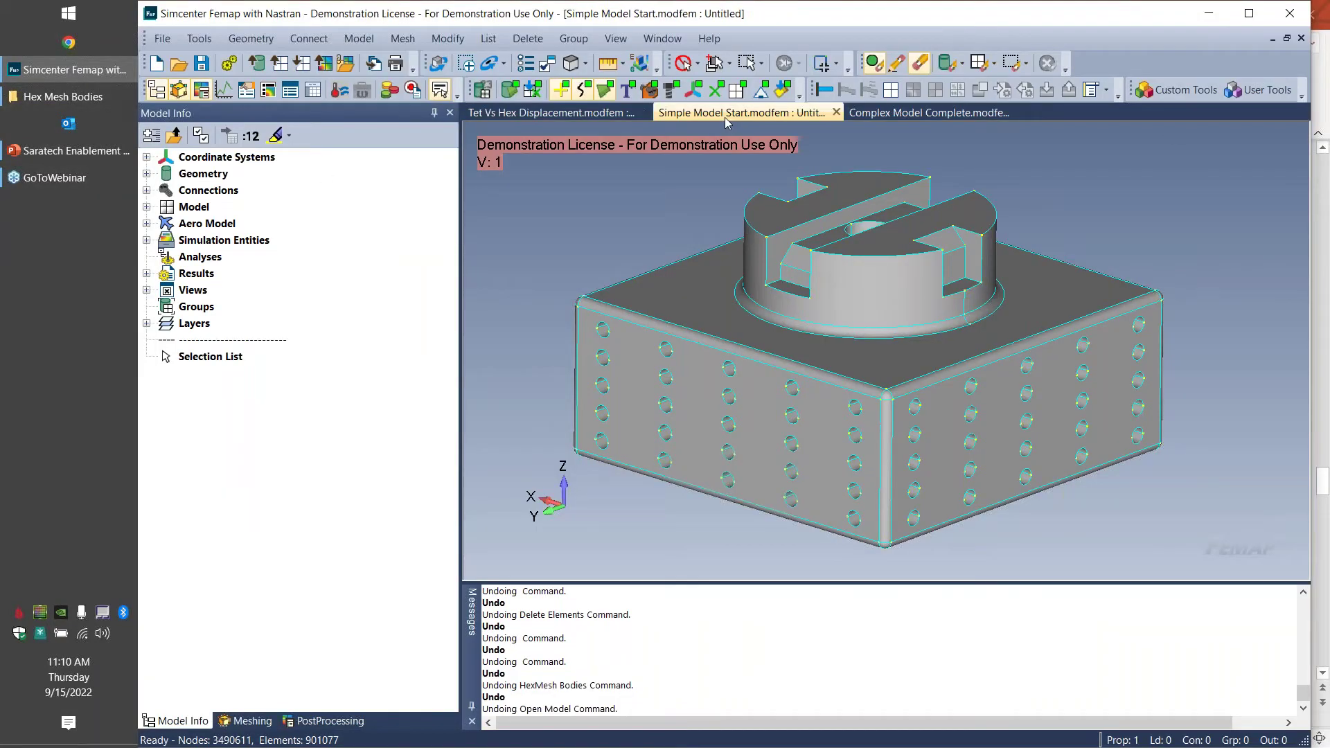
middle_drag(761, 306, 797, 323)
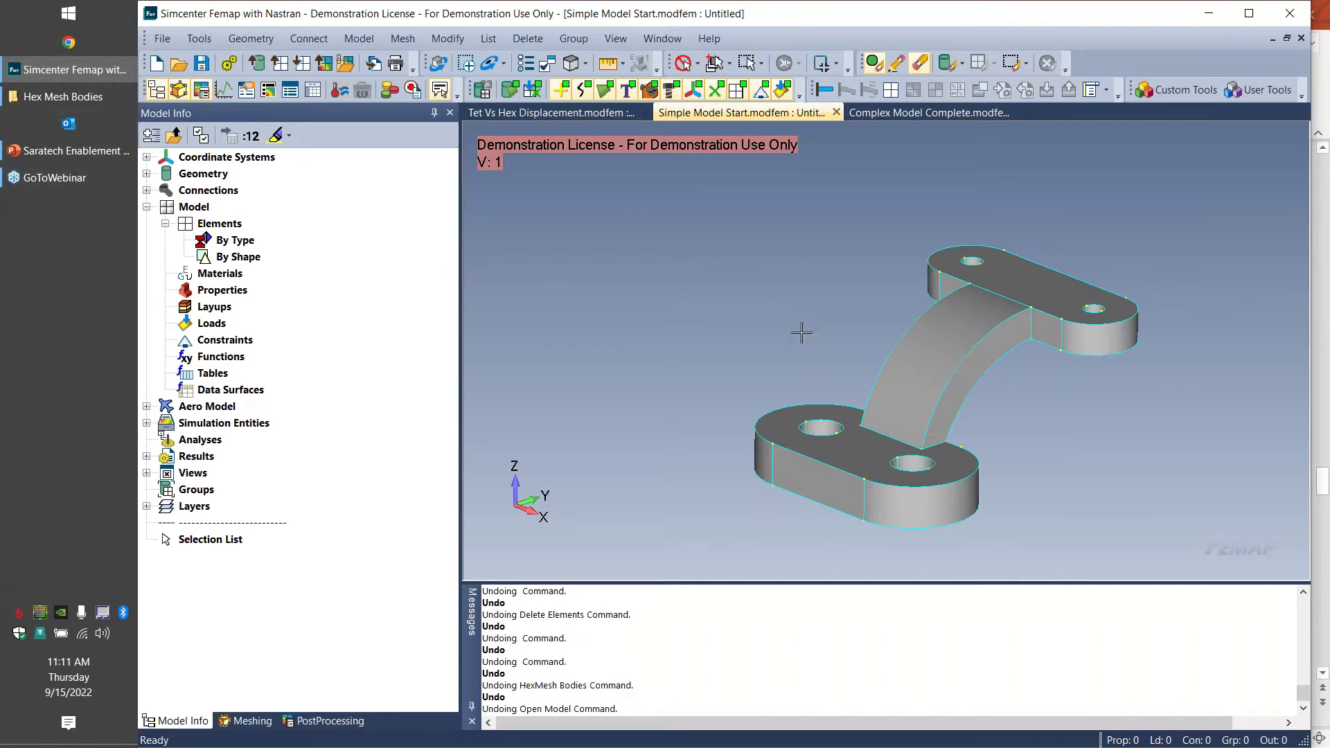
click(404, 39)
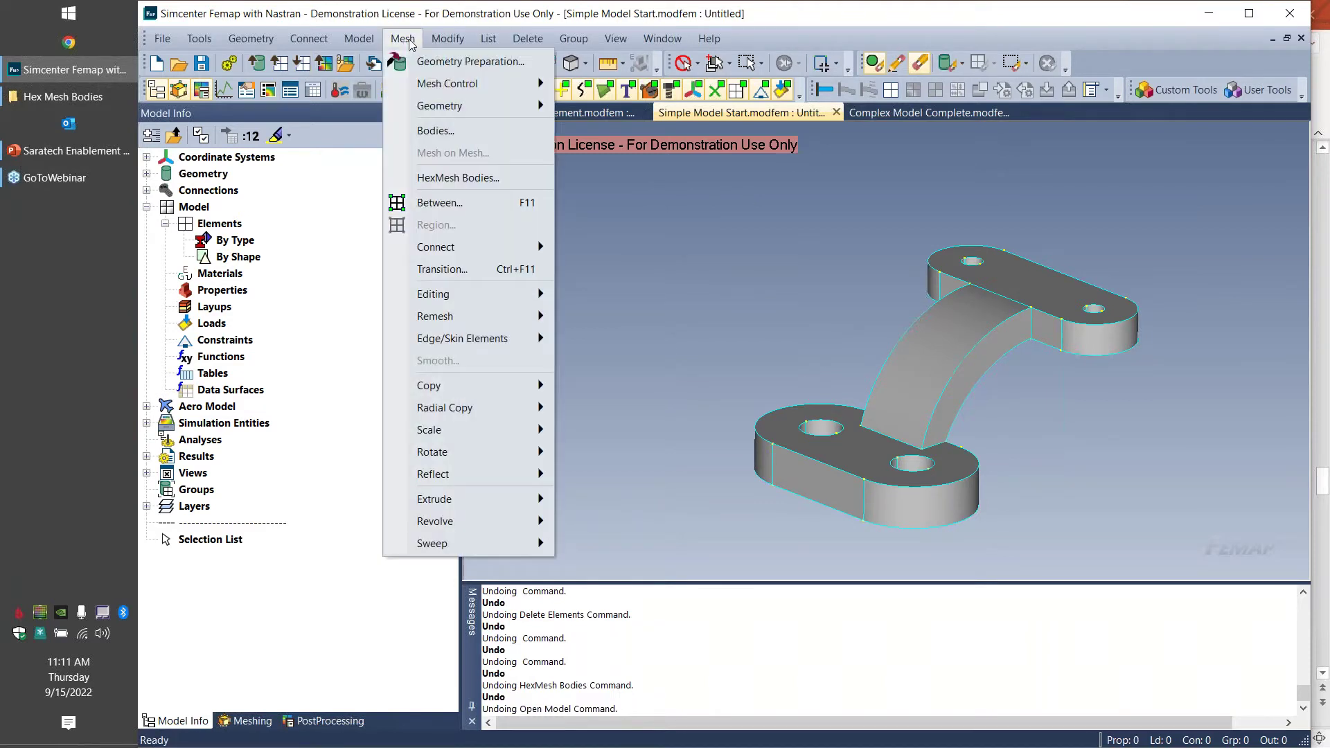
Step: Start HexMesh Bodies on the bracket and load AISI 4340 Steel from the library as material 1
key(Escape)
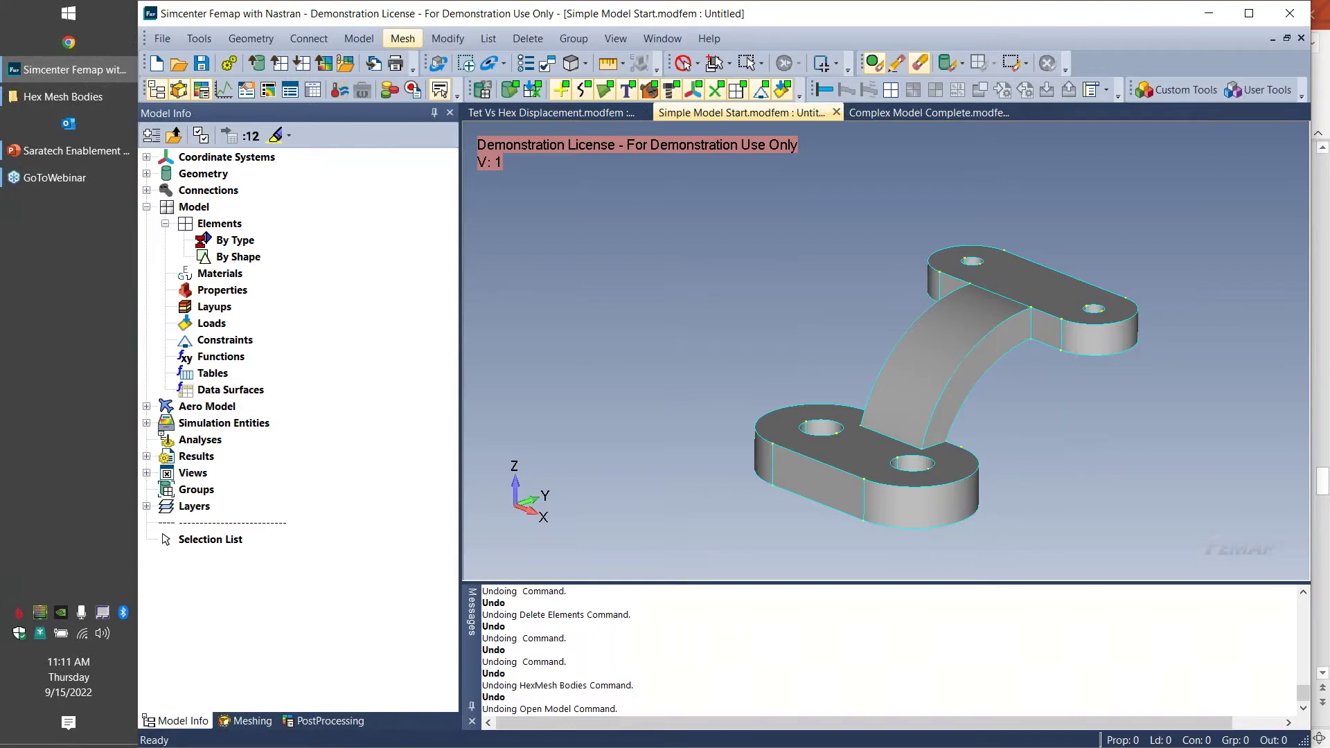
click(403, 40)
click(403, 40)
click(403, 39)
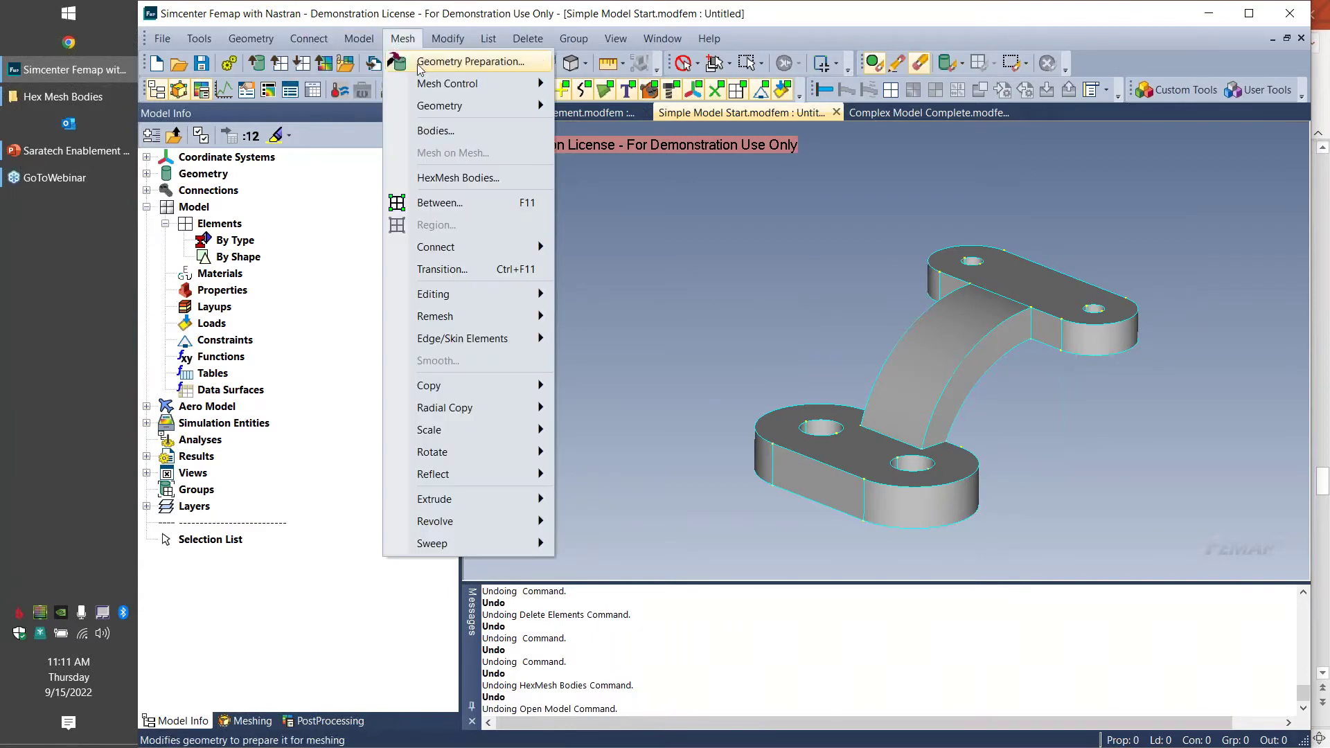
click(466, 179)
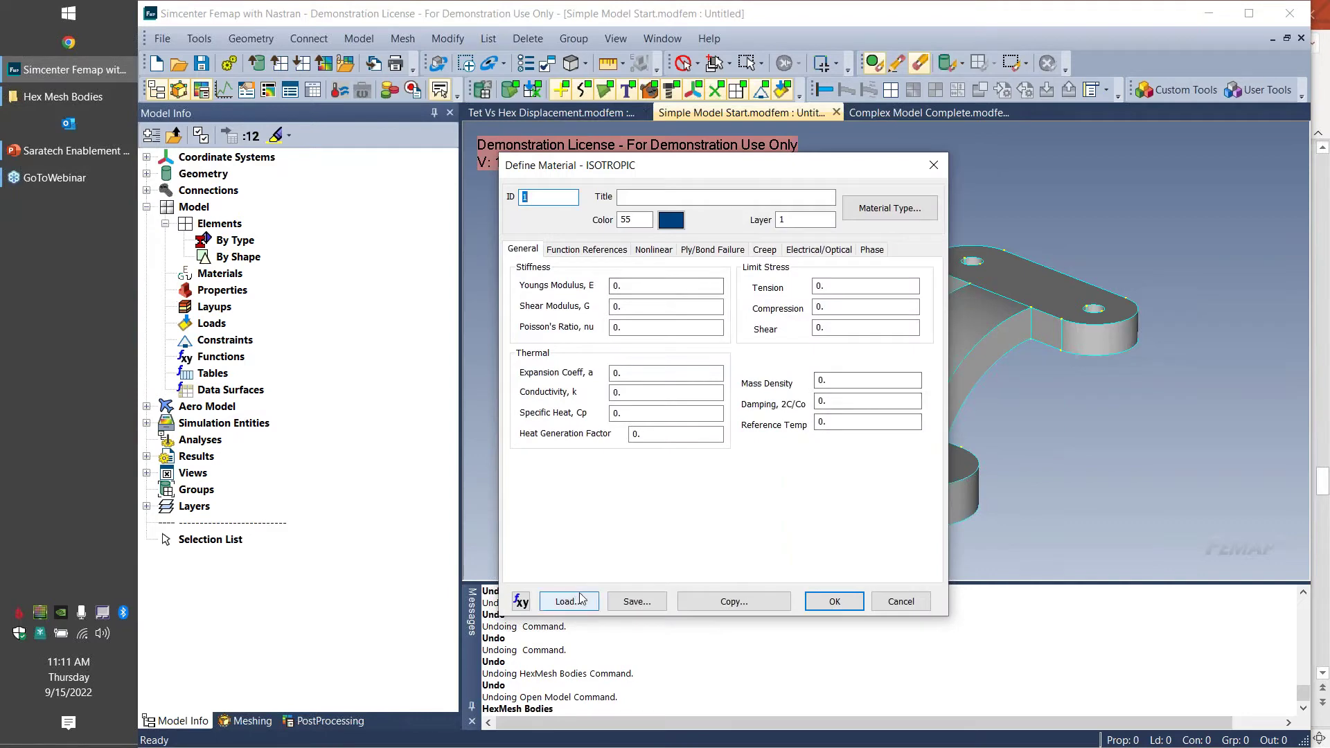
click(581, 600)
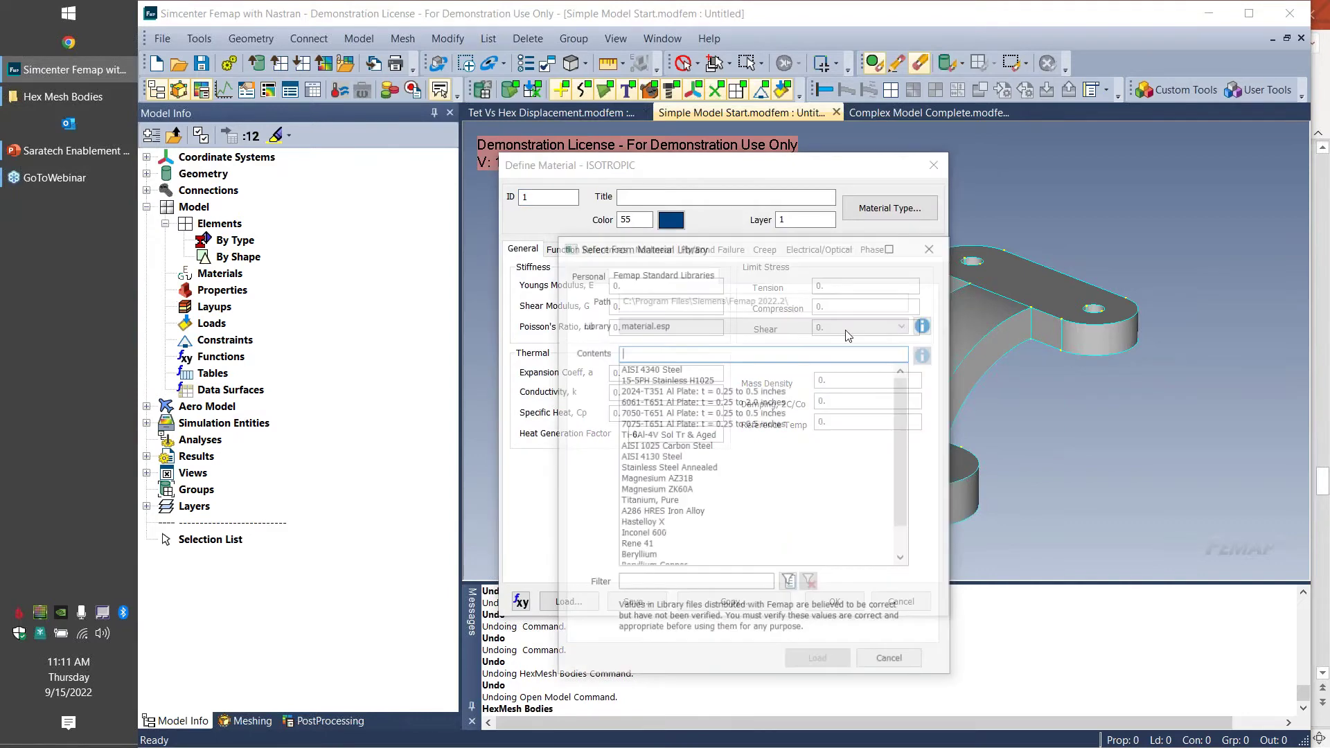
click(659, 368)
click(819, 663)
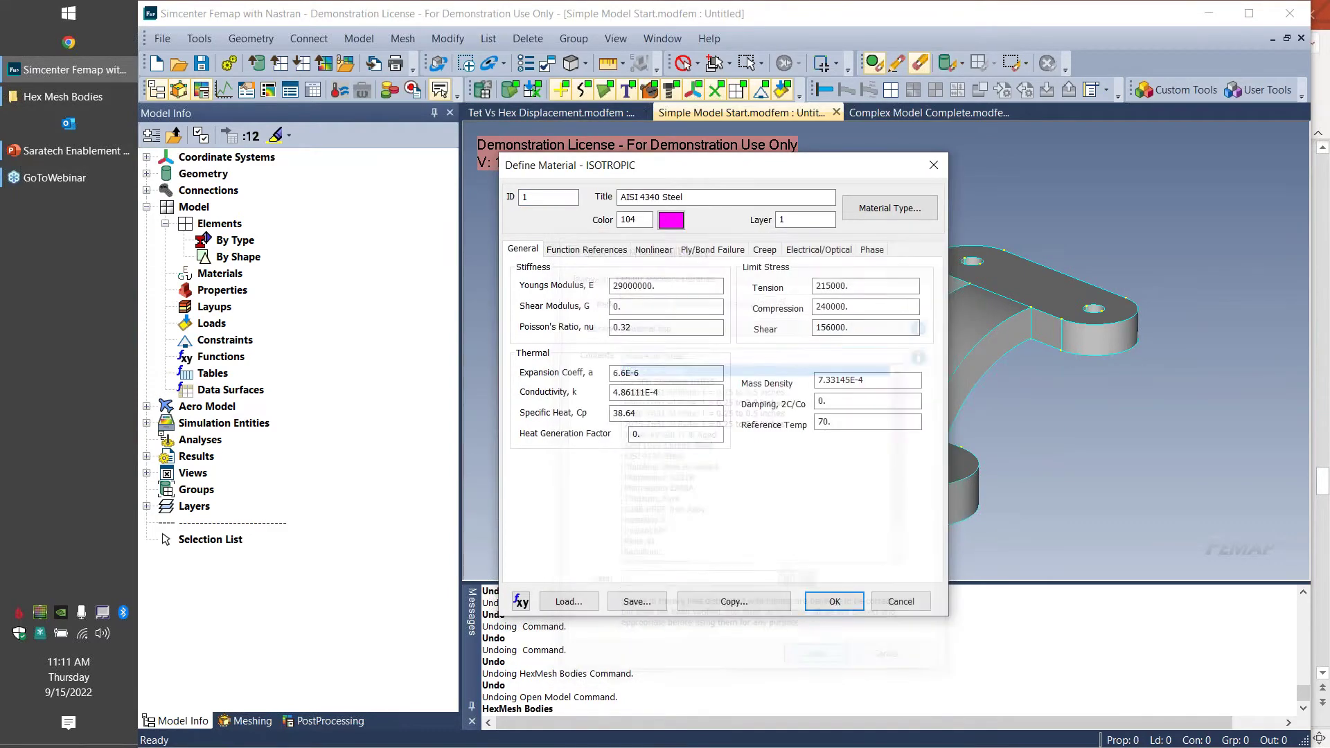
click(811, 601)
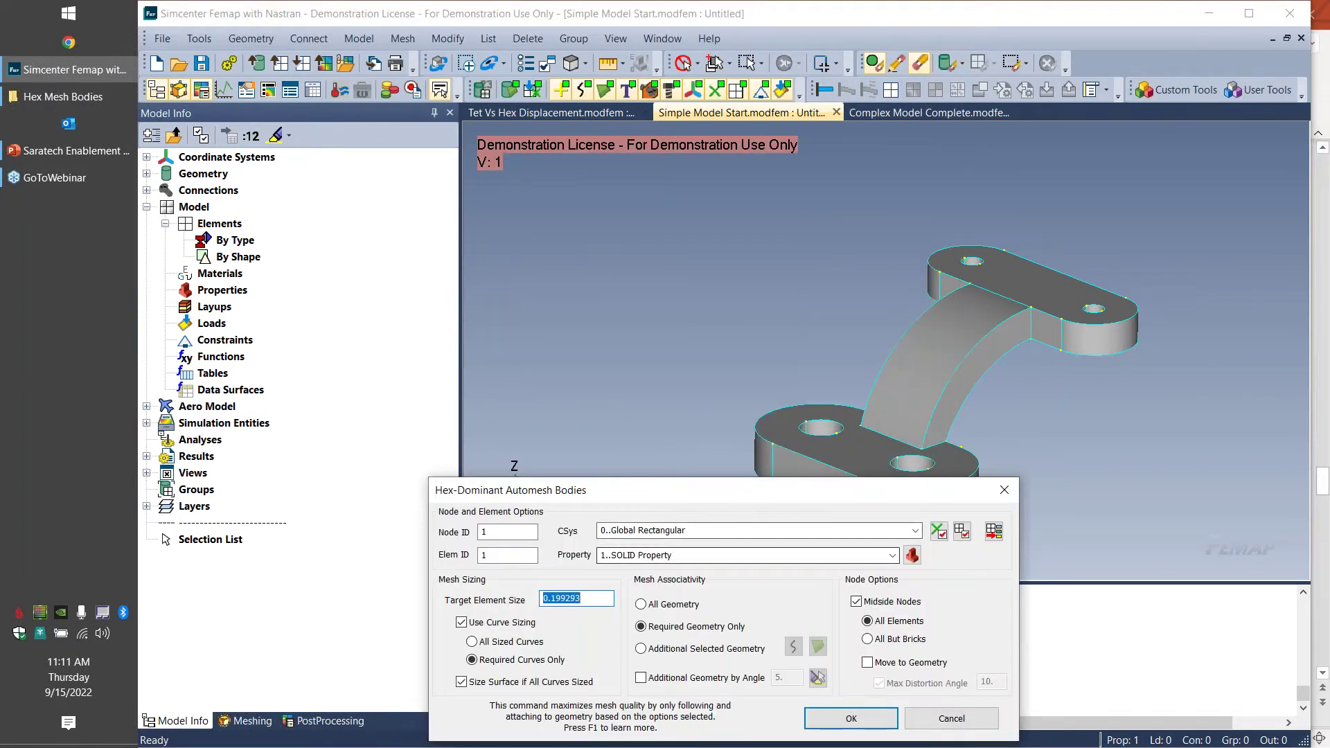
Step: Set the target element size to 0.2 and run the hex-dominant mesh
drag(594, 499, 591, 454)
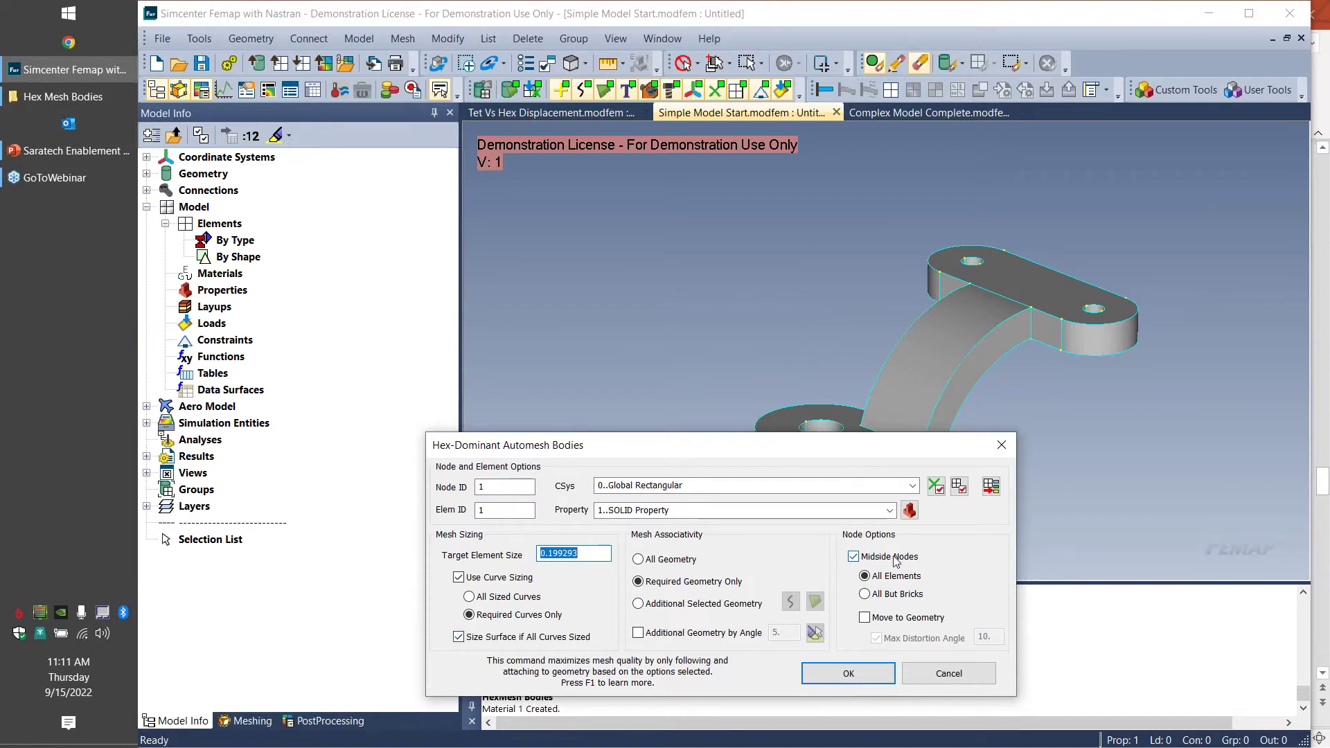
double_click(587, 555)
text(0.2)
click(847, 673)
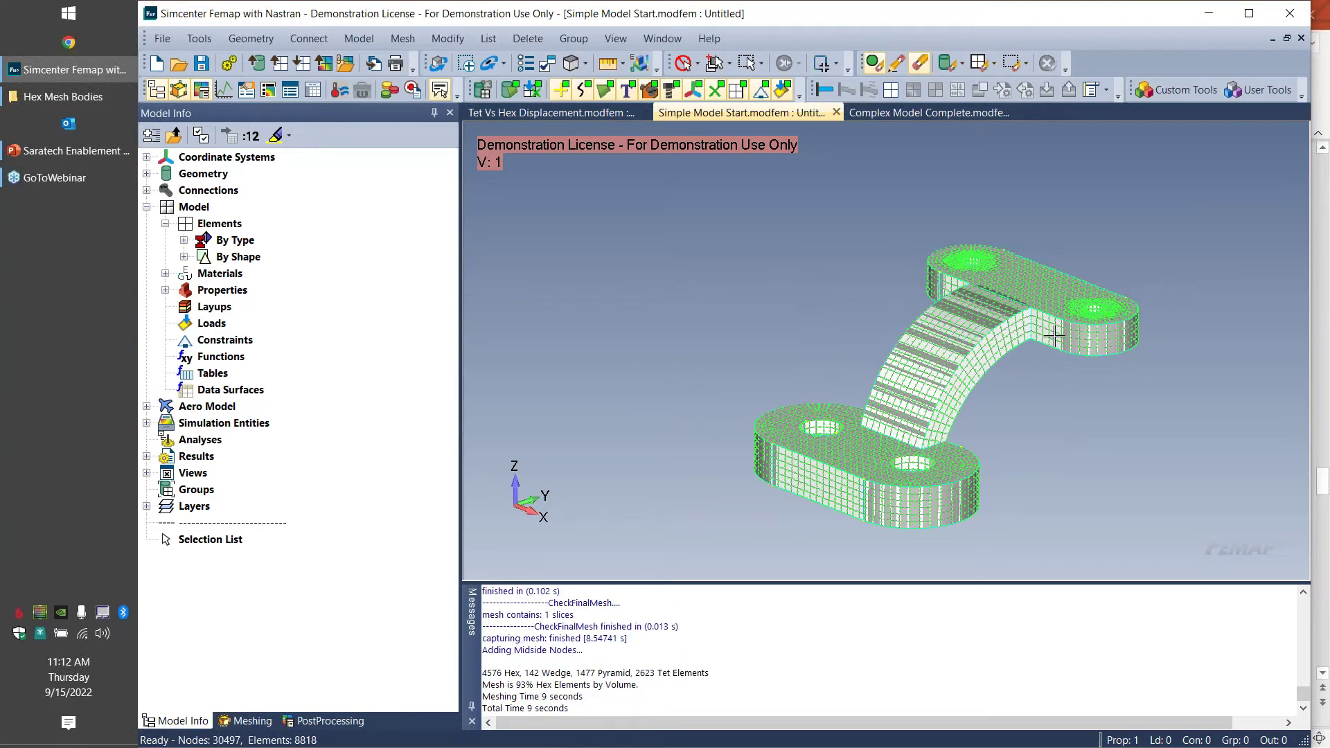
Step: Hide the node markers and orbit the meshed bracket to a side view
middle_drag(762, 344, 859, 367)
ctrl+middle_drag(881, 300, 822, 354)
click(571, 63)
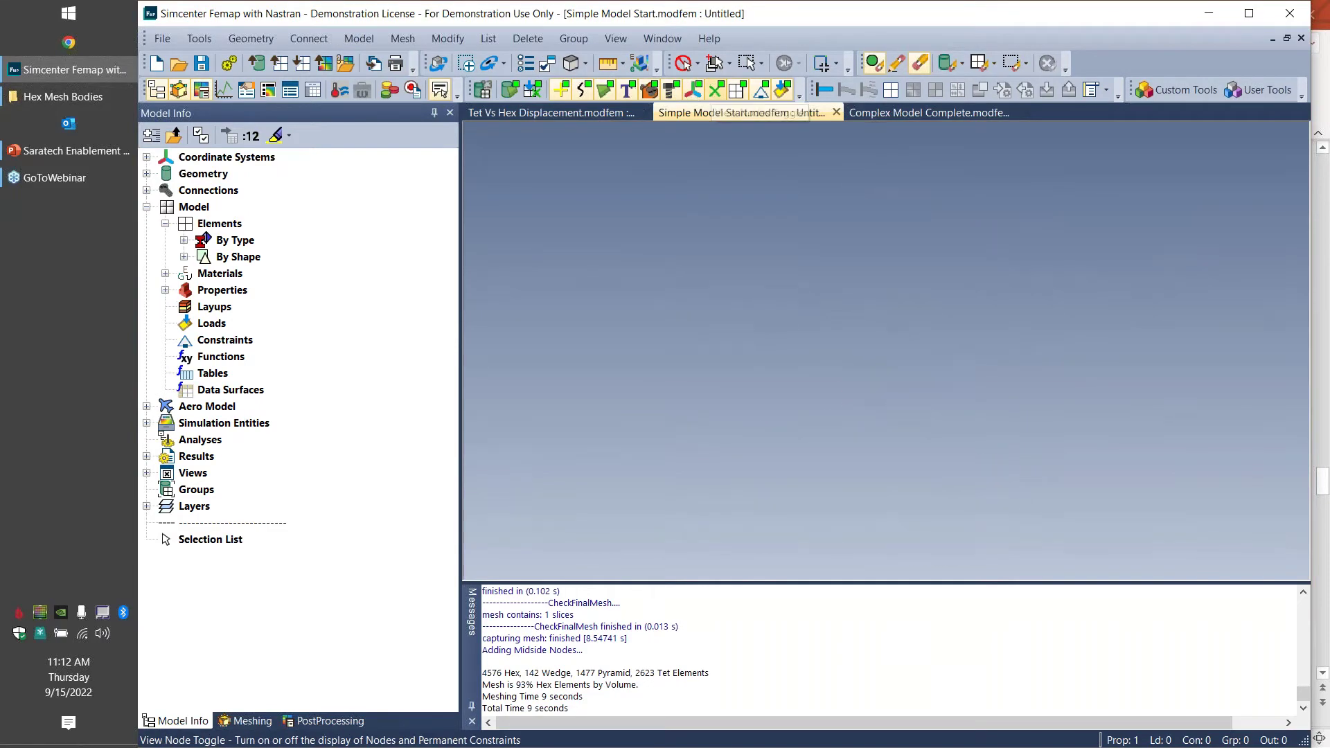
middle_drag(1057, 374, 1010, 372)
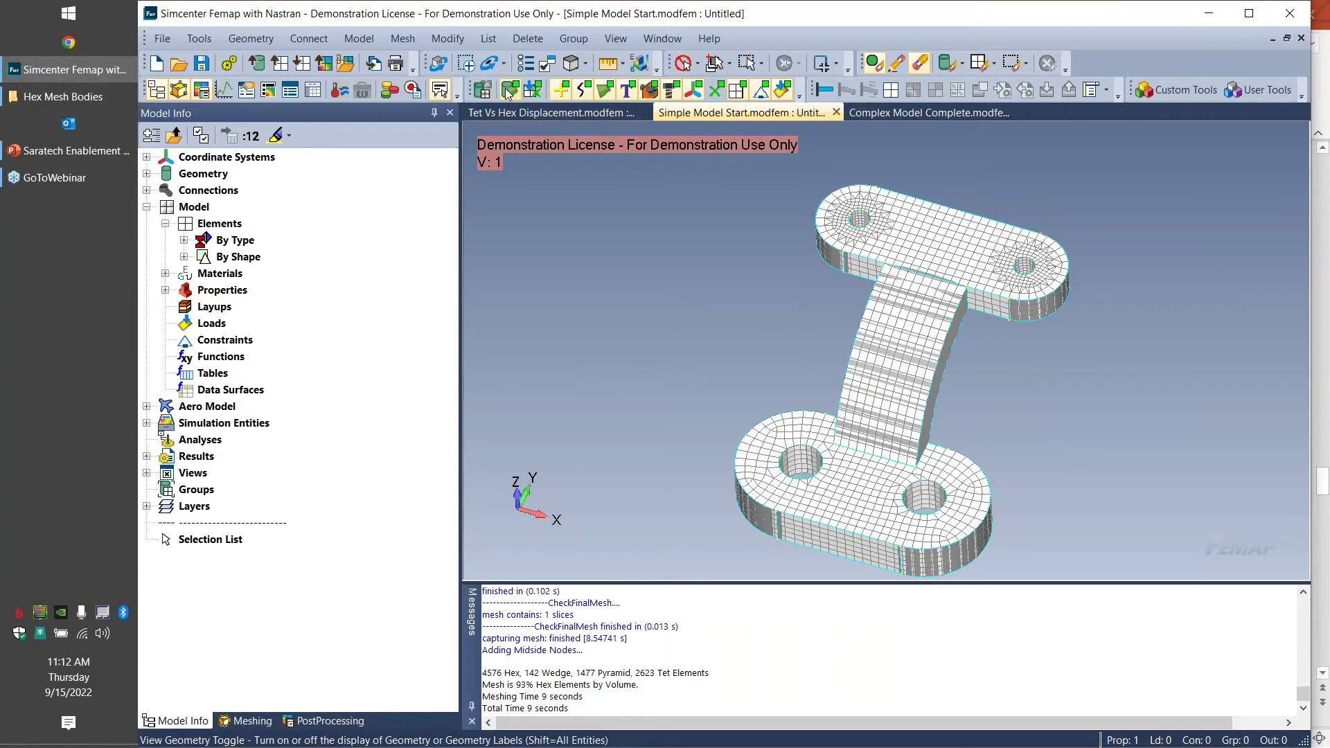
middle_drag(990, 375, 1104, 393)
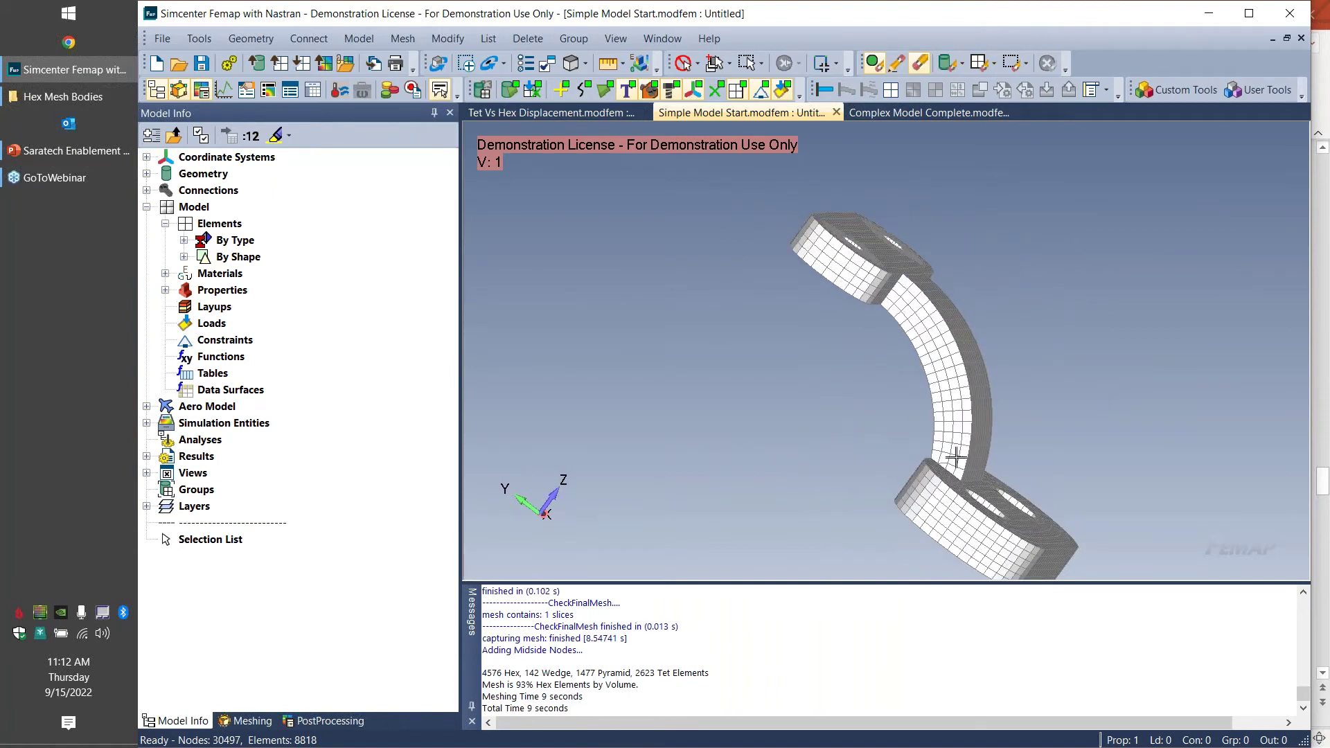
Step: Snap to a top view, zoom onto the upper-left hole's mesh, and expand Elements By Shape
key(ctrl+q)
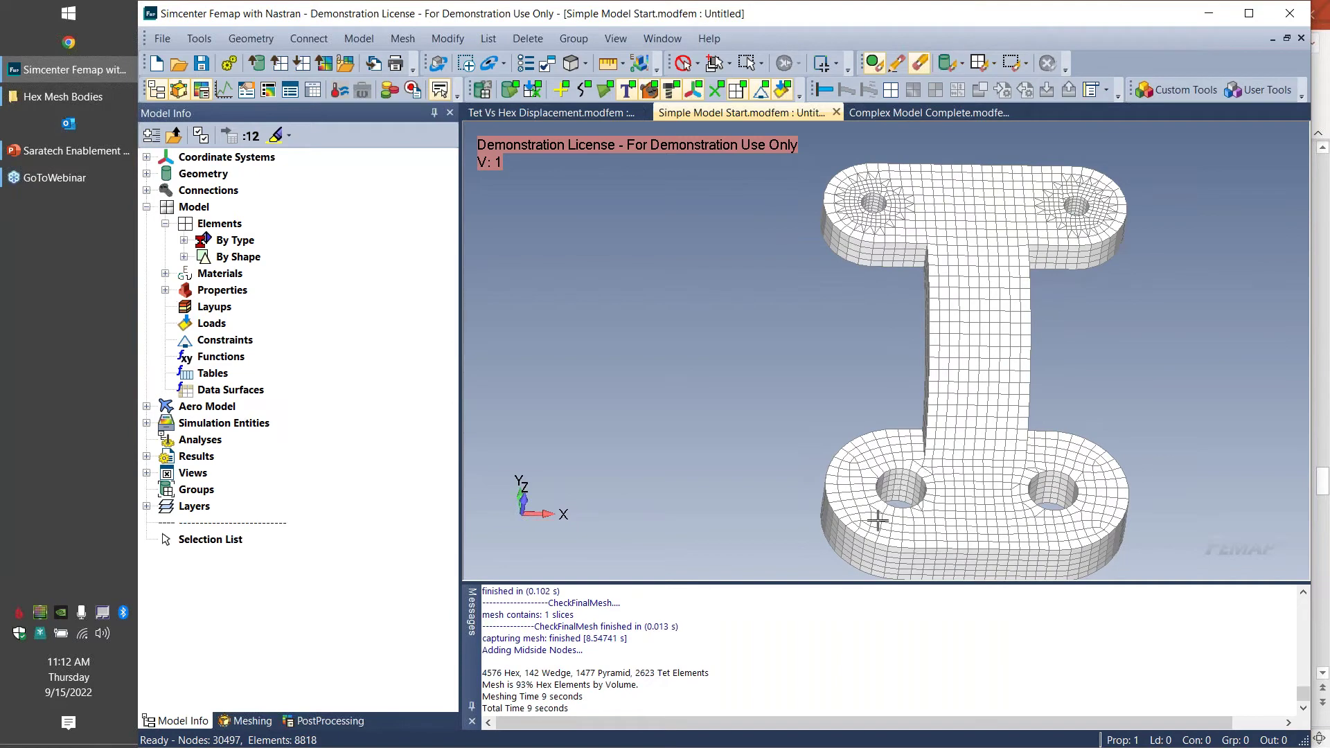
scroll(894, 227, up, 5)
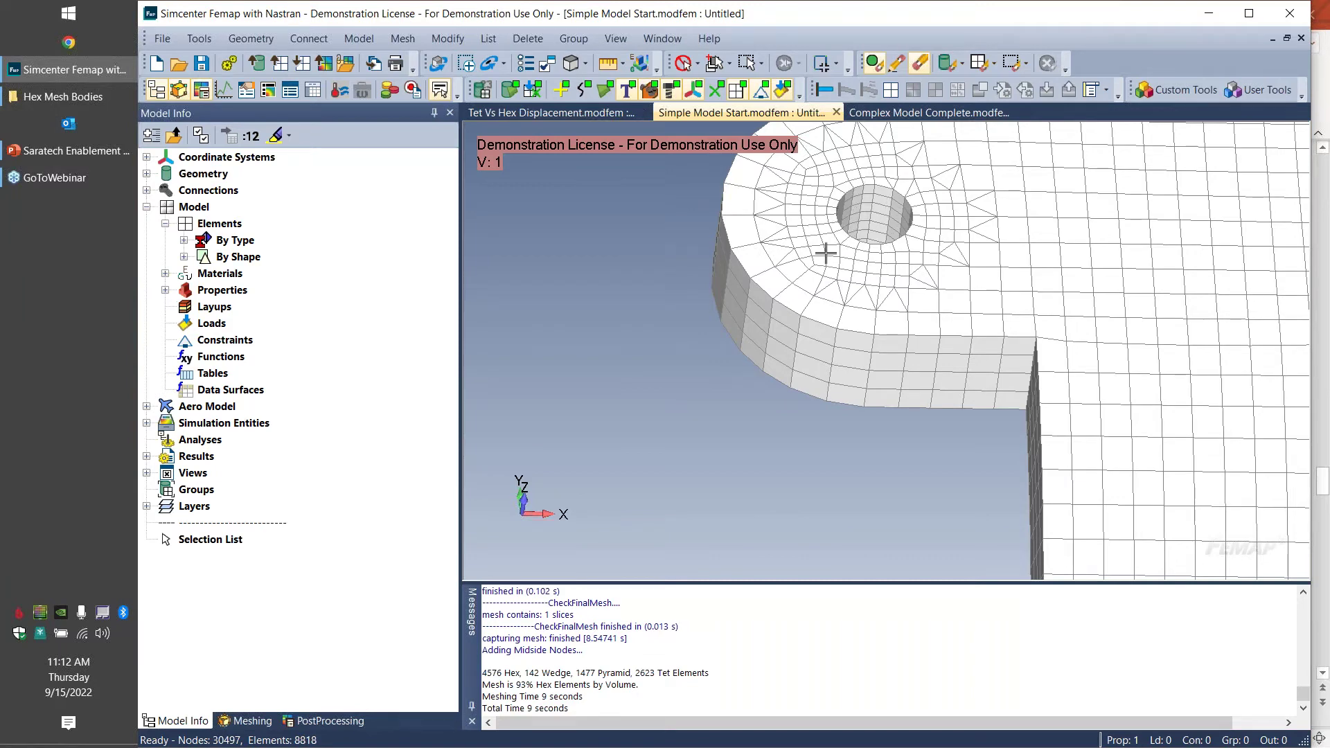
middle_drag(790, 345, 672, 421)
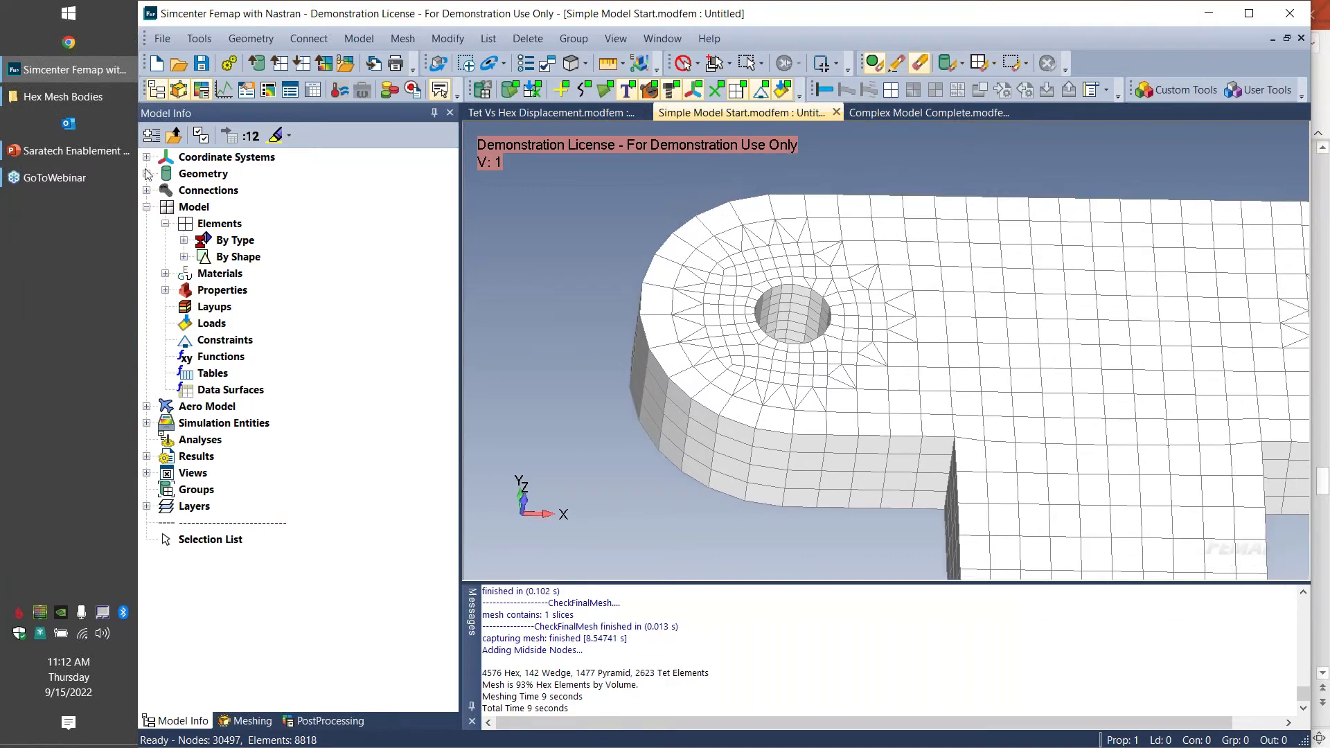
click(184, 258)
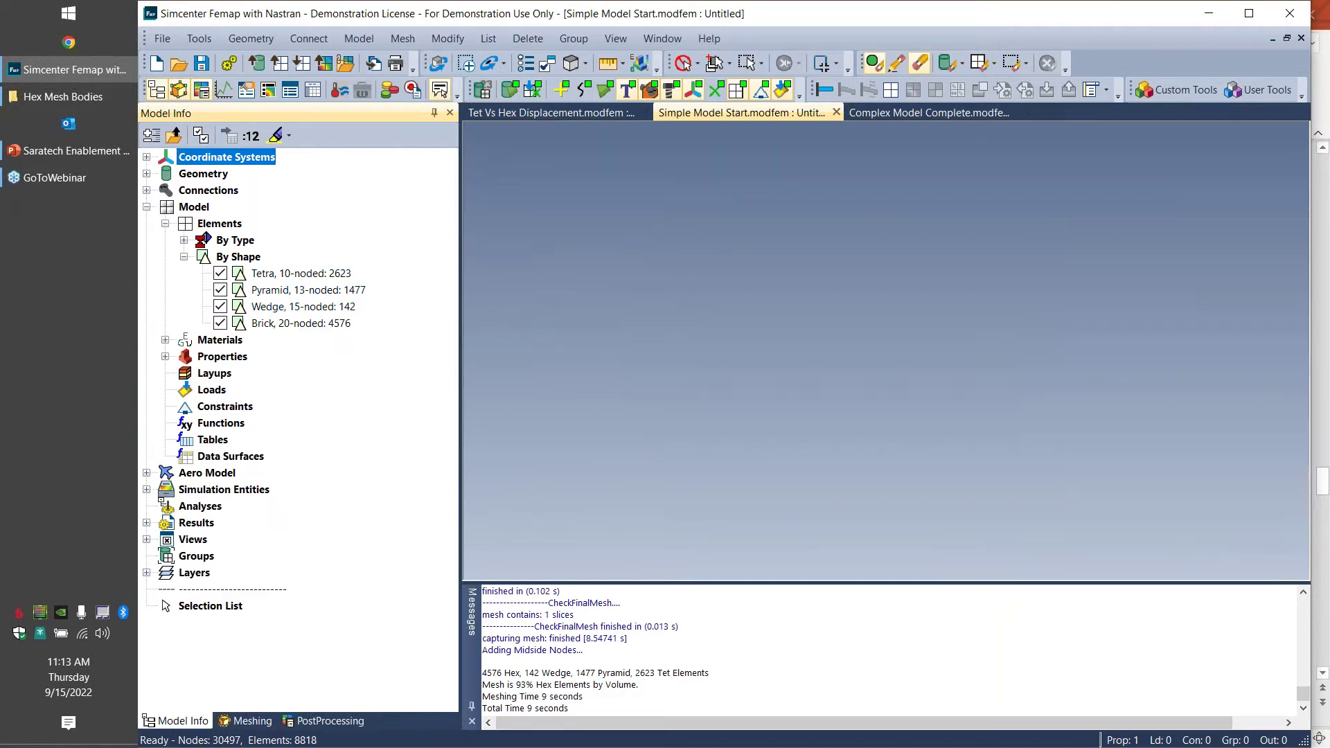
Step: Highlight the 20-noded brick elements and orbit the bracket to view both sides
middle_drag(564, 303, 767, 431)
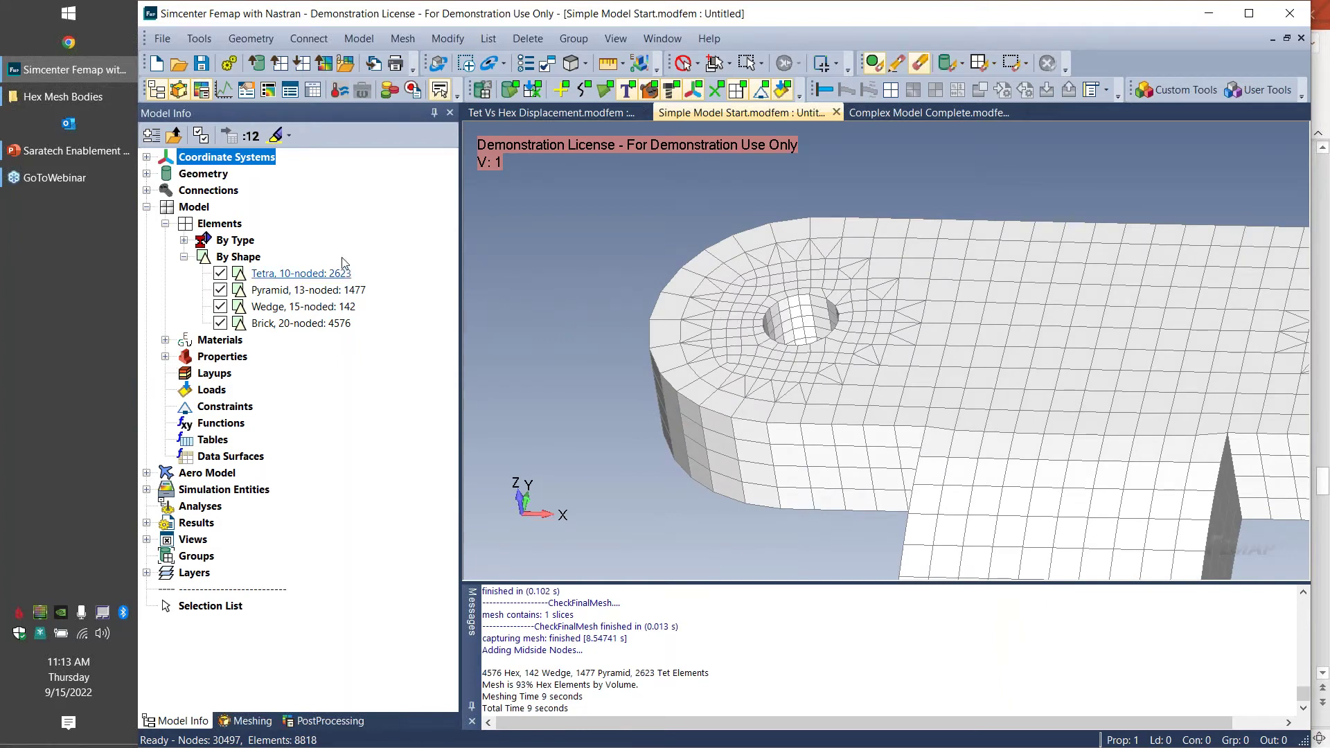
click(304, 323)
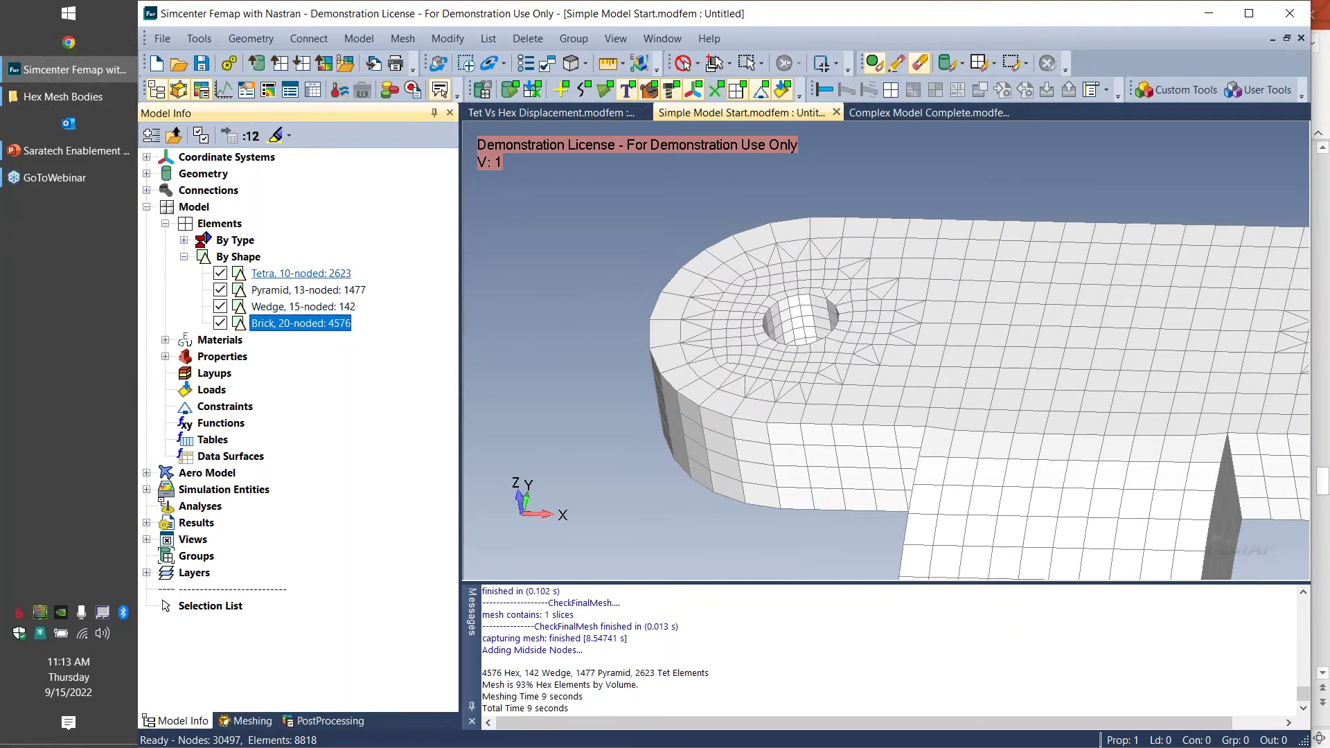
click(275, 135)
middle_drag(643, 354, 733, 415)
scroll(802, 425, down, 4)
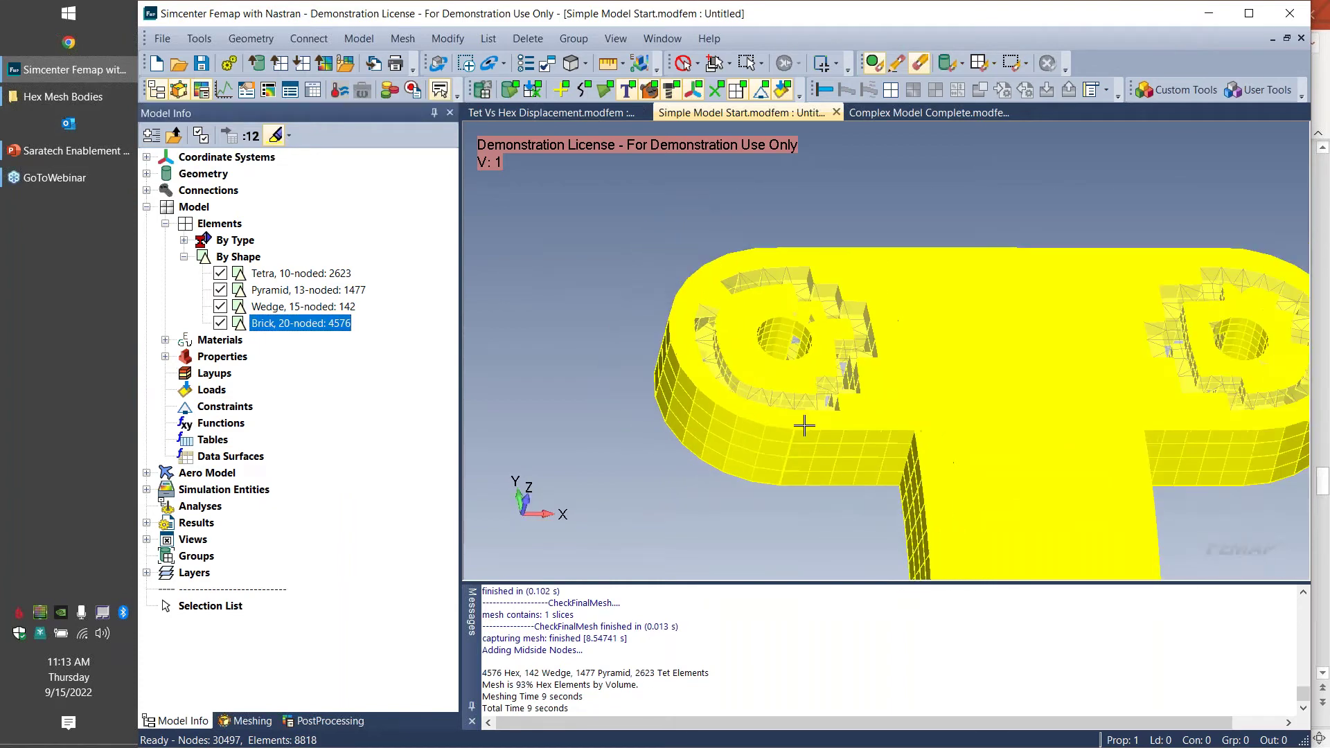
scroll(801, 272, up, 1)
middle_drag(801, 272, 984, 381)
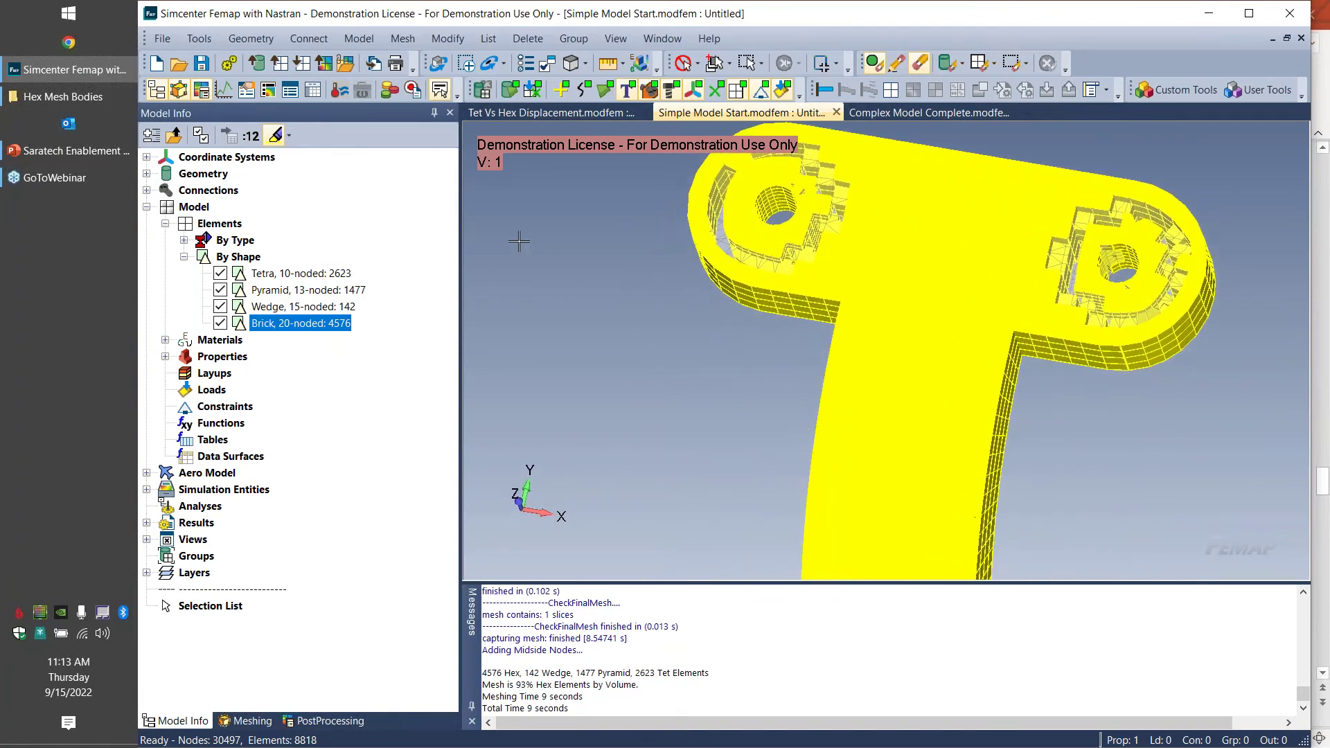
Step: Highlight the wedge, pyramid and tetra elements in turn, then switch to Complex Model Complete
key(Up)
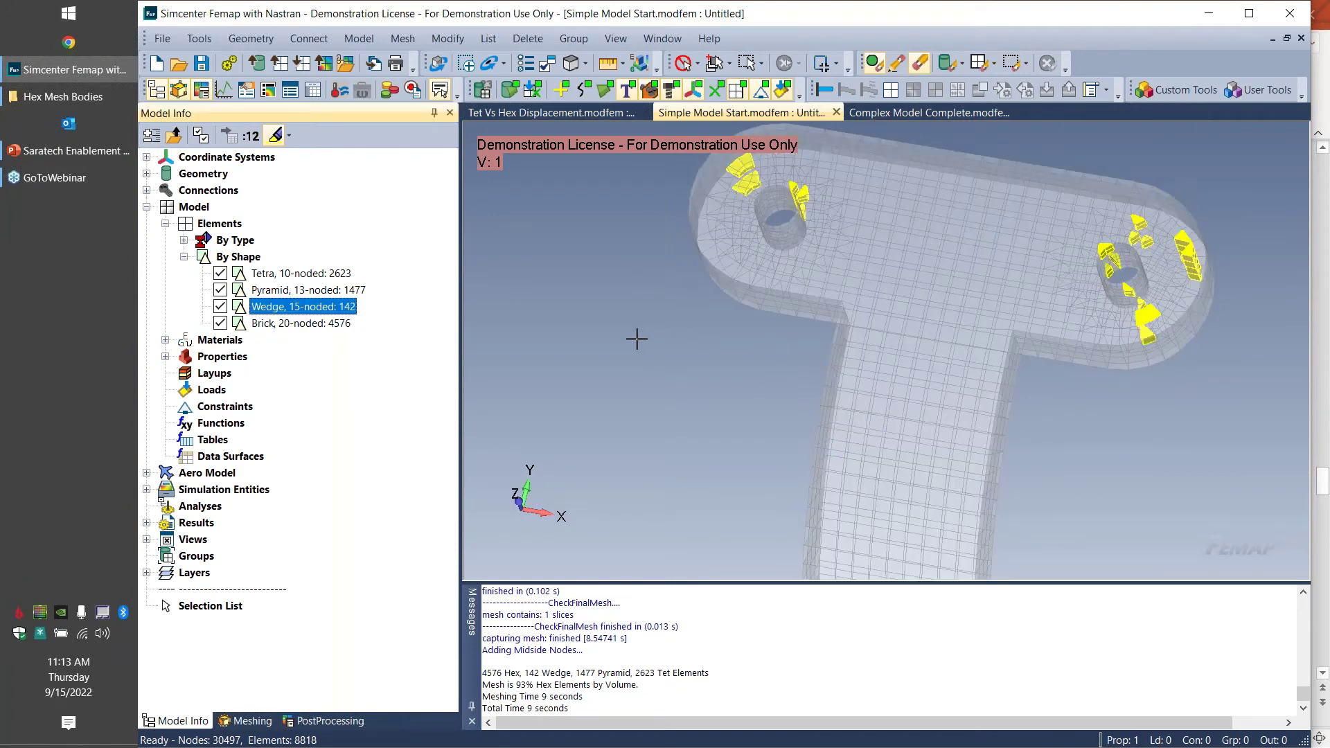
click(314, 291)
middle_drag(700, 332, 683, 386)
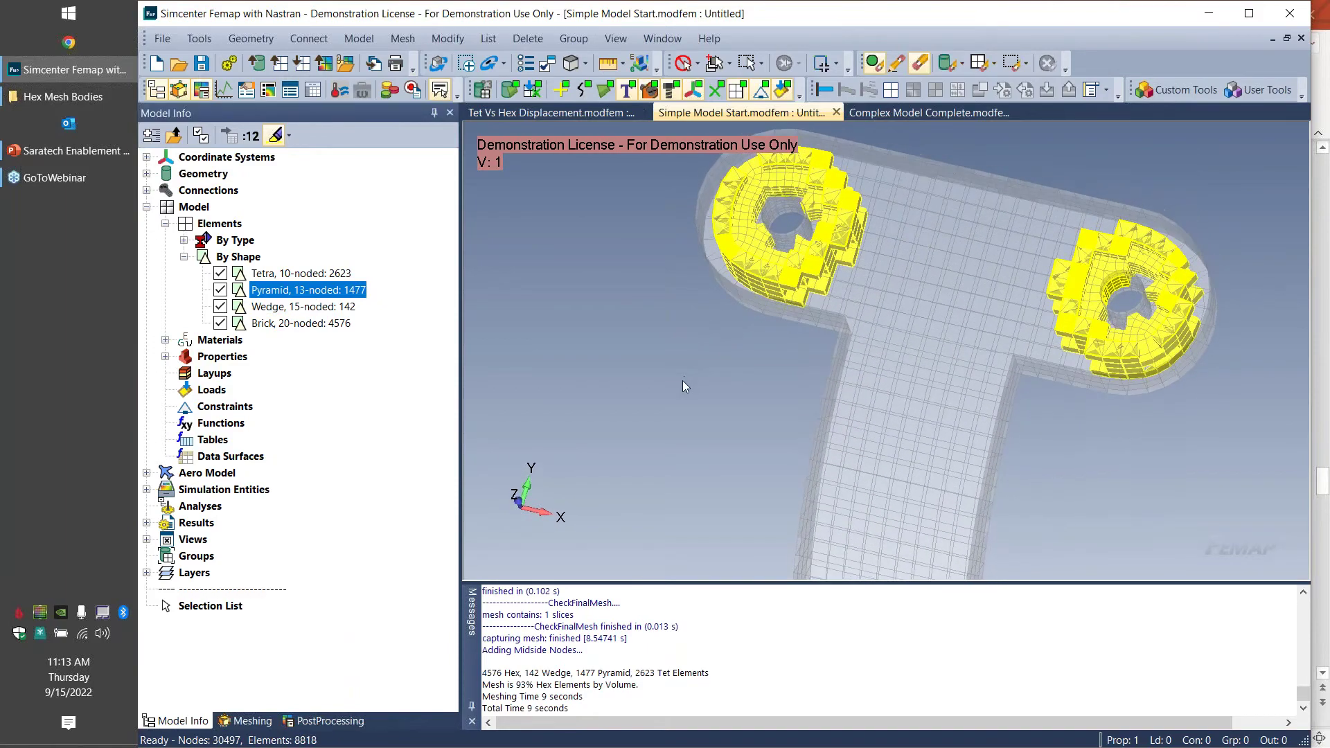
click(302, 273)
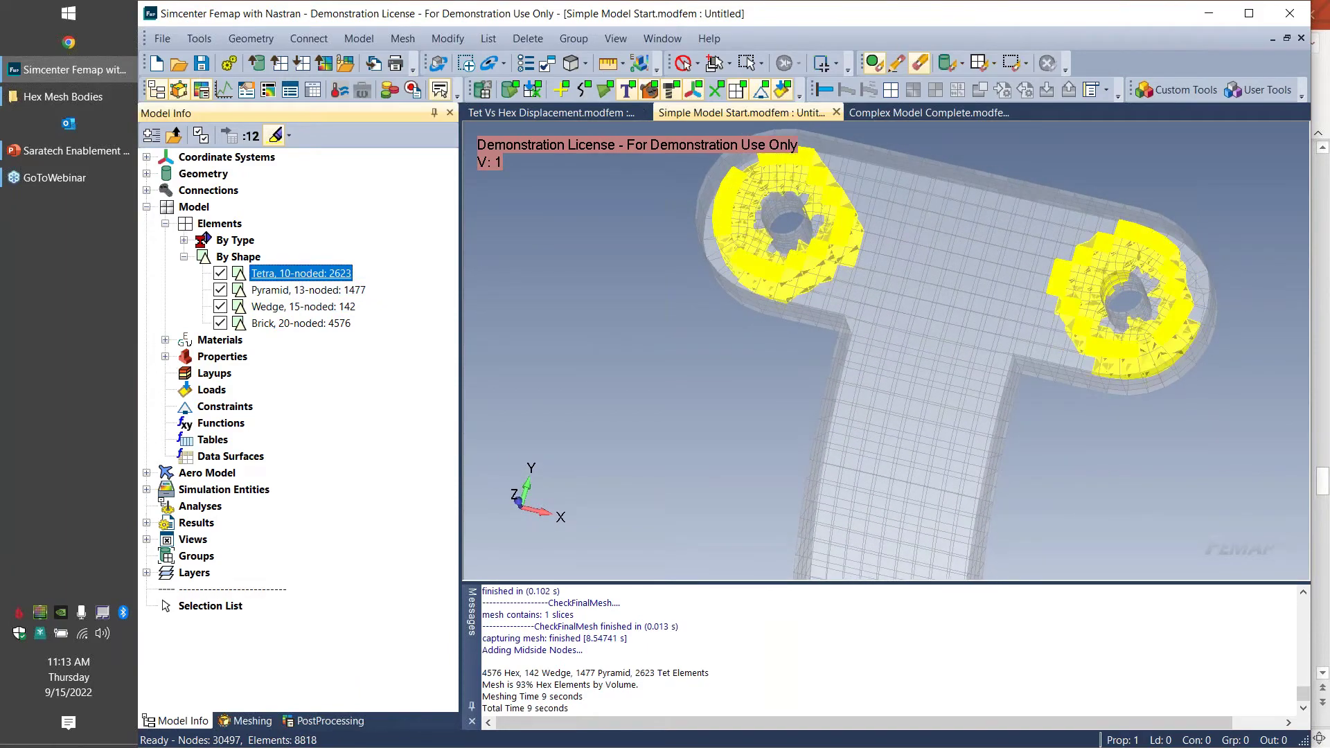
middle_drag(757, 377, 1083, 368)
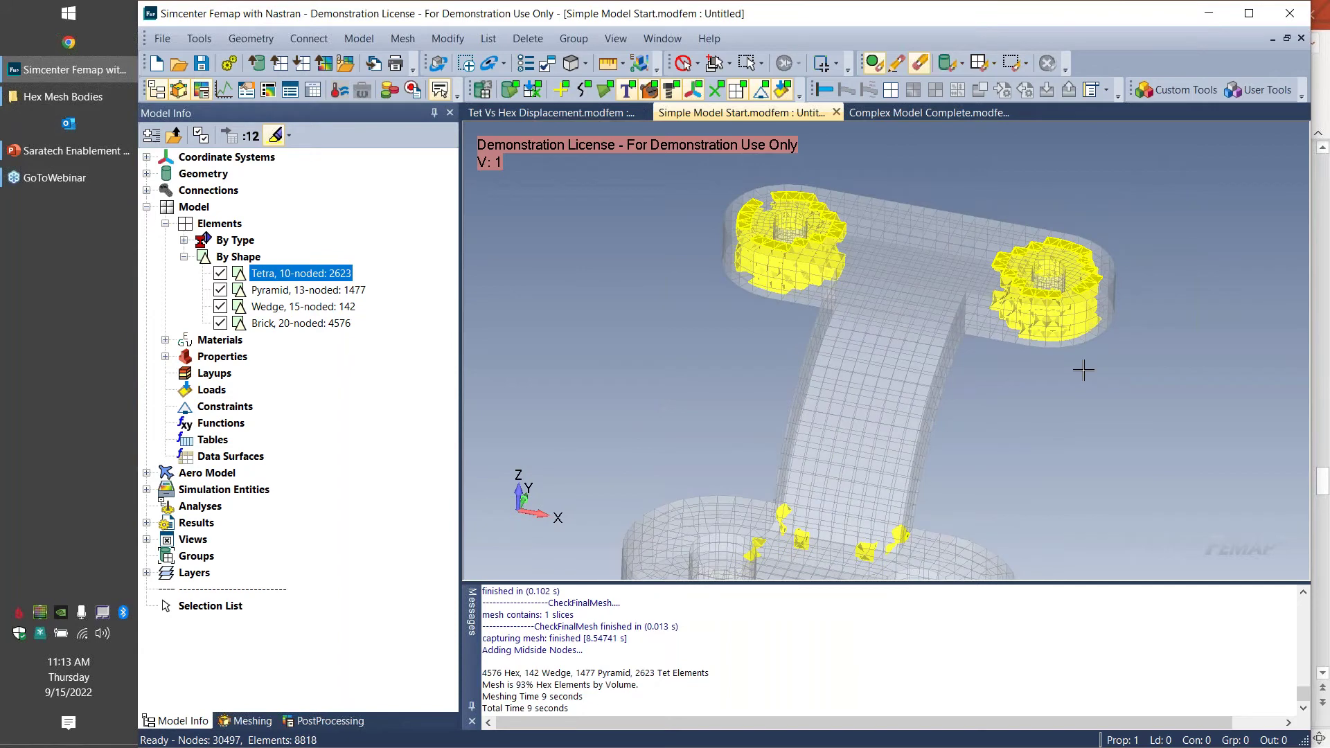
click(892, 111)
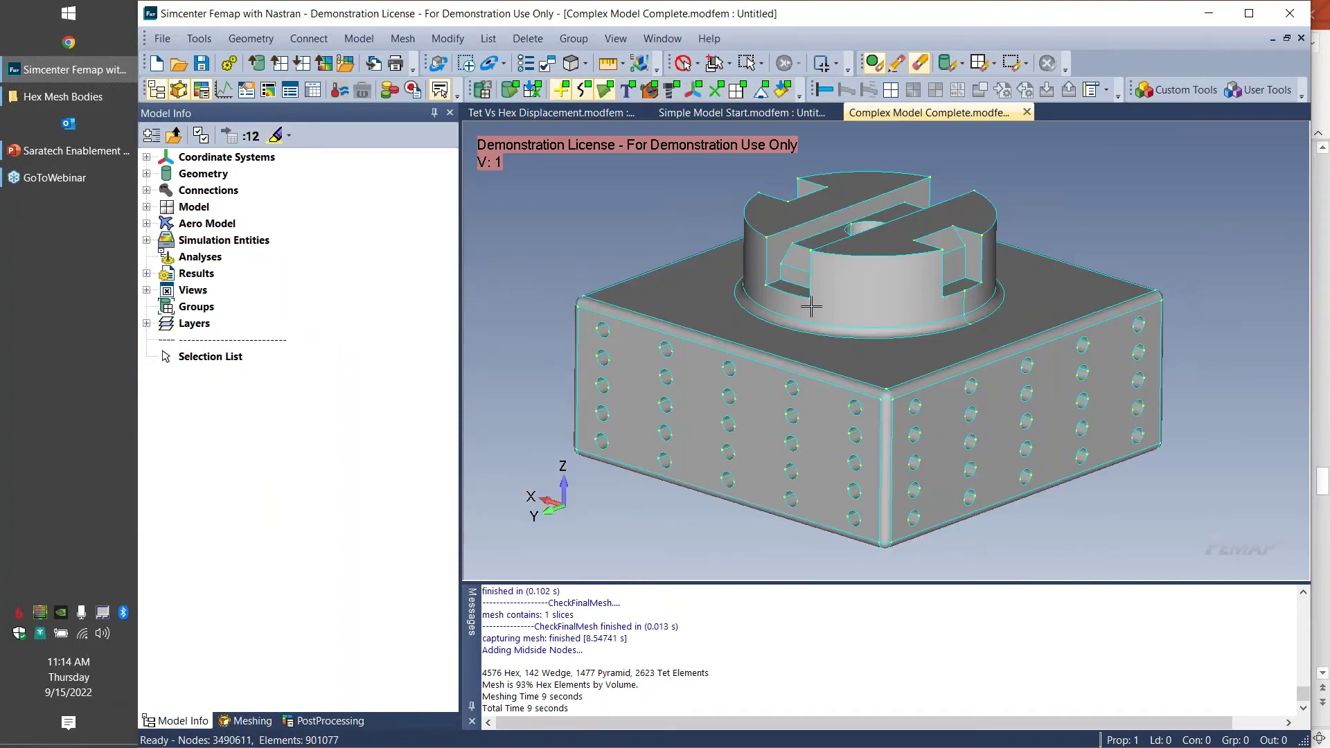
middle_drag(867, 351, 975, 309)
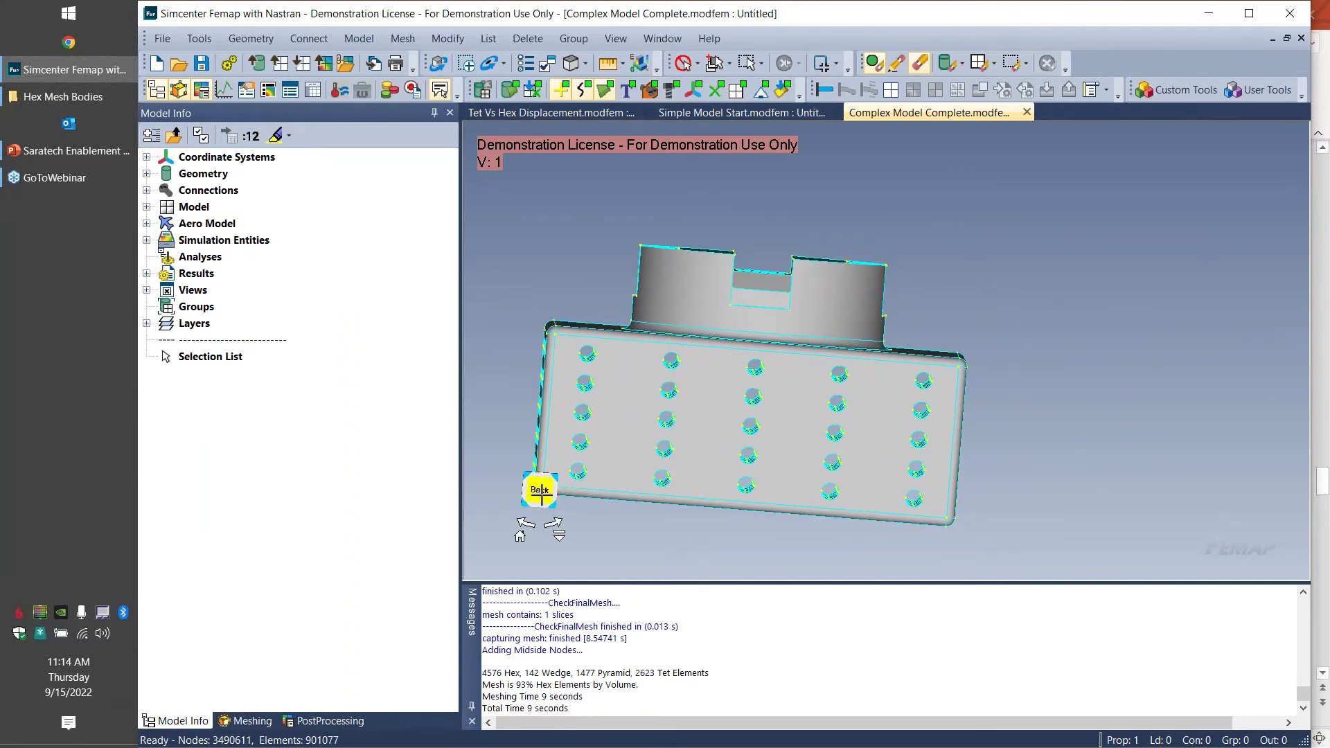
click(540, 491)
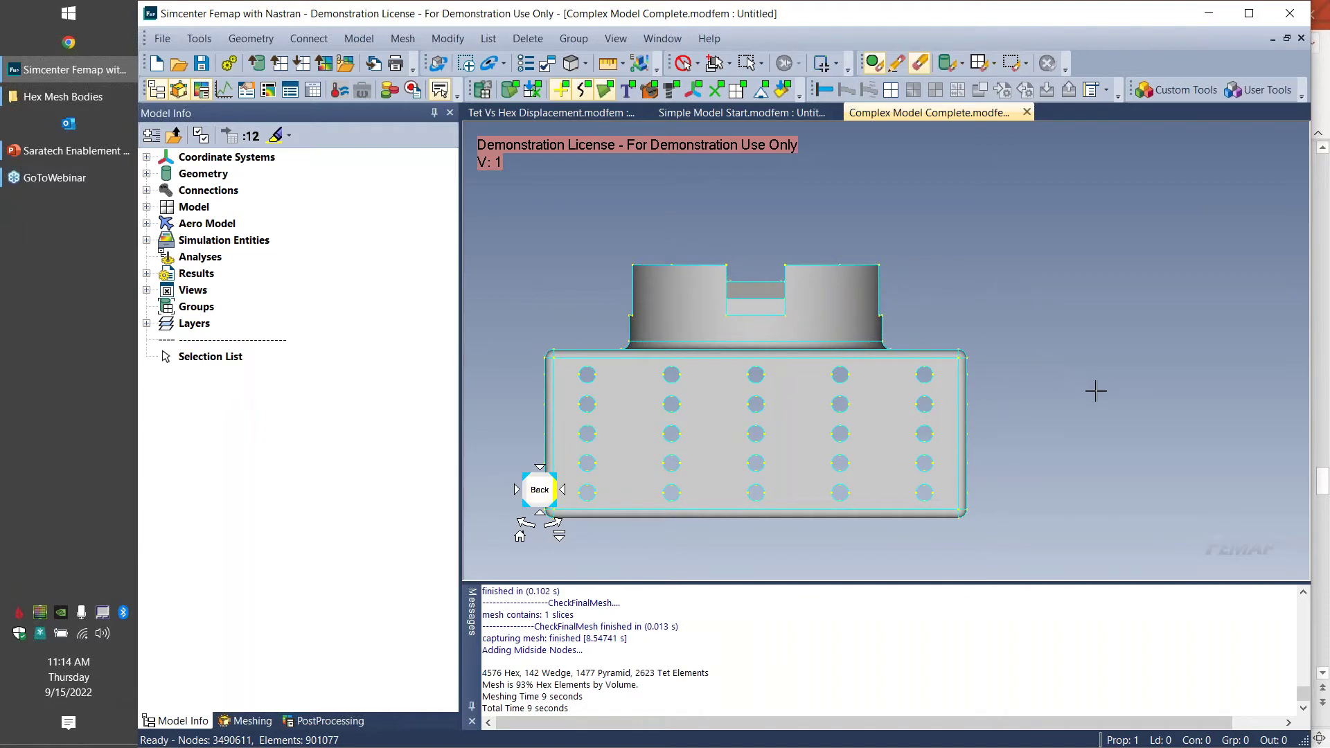
middle_drag(1101, 395, 1005, 409)
click(555, 490)
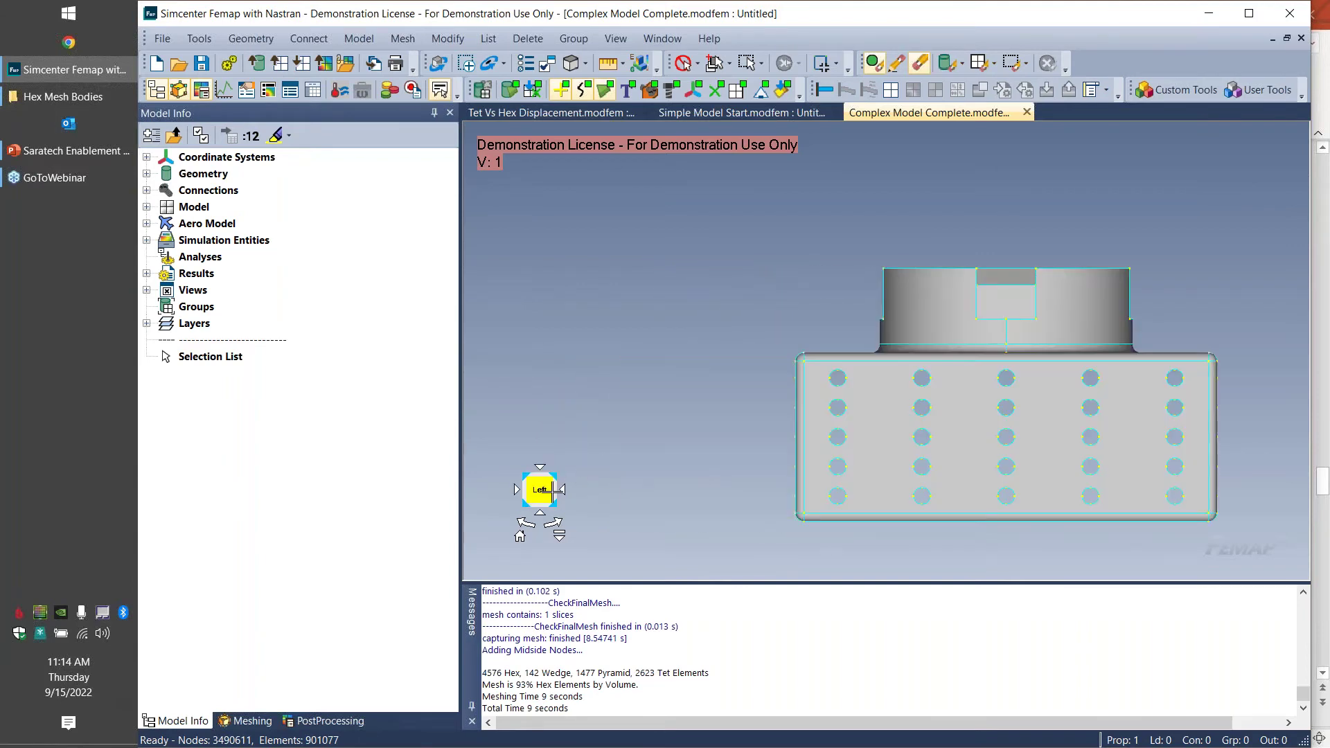
middle_drag(862, 405, 939, 331)
scroll(942, 331, up, 6)
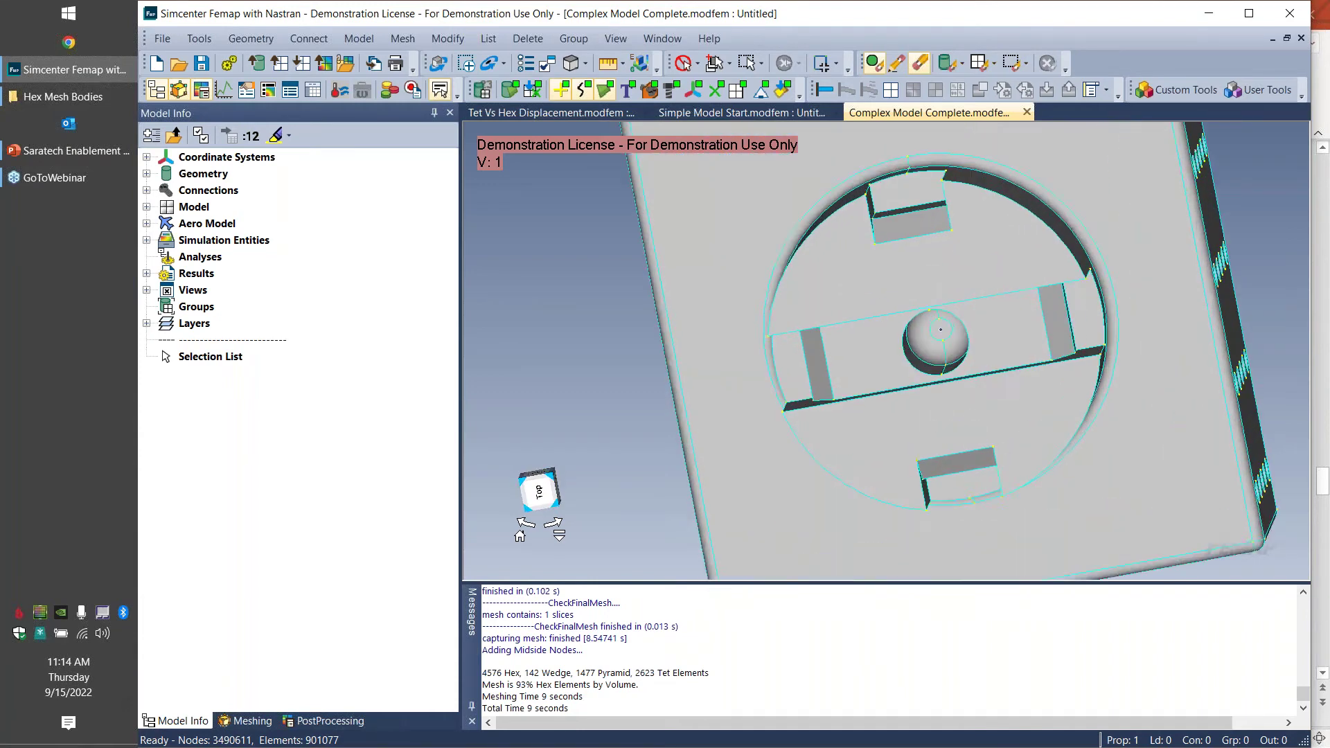
middle_drag(959, 330, 969, 215)
scroll(900, 392, down, 6)
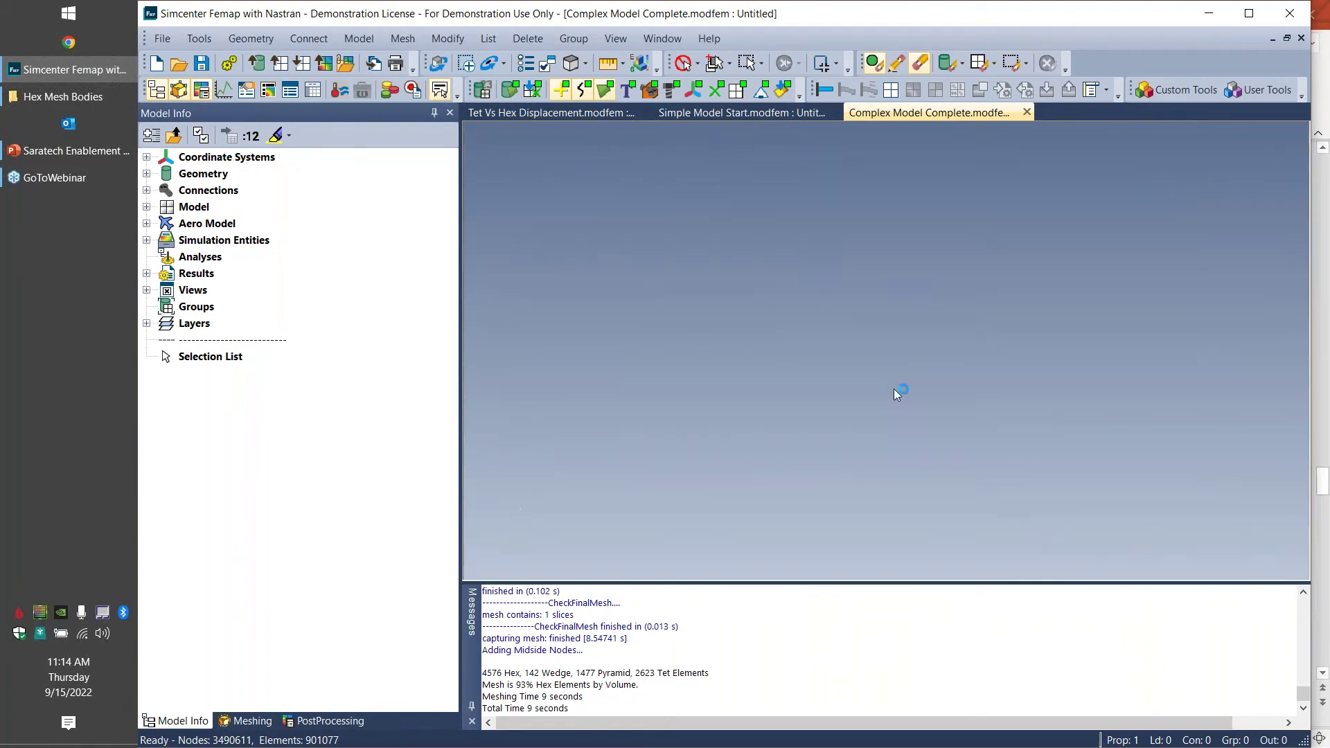
middle_drag(900, 392, 803, 388)
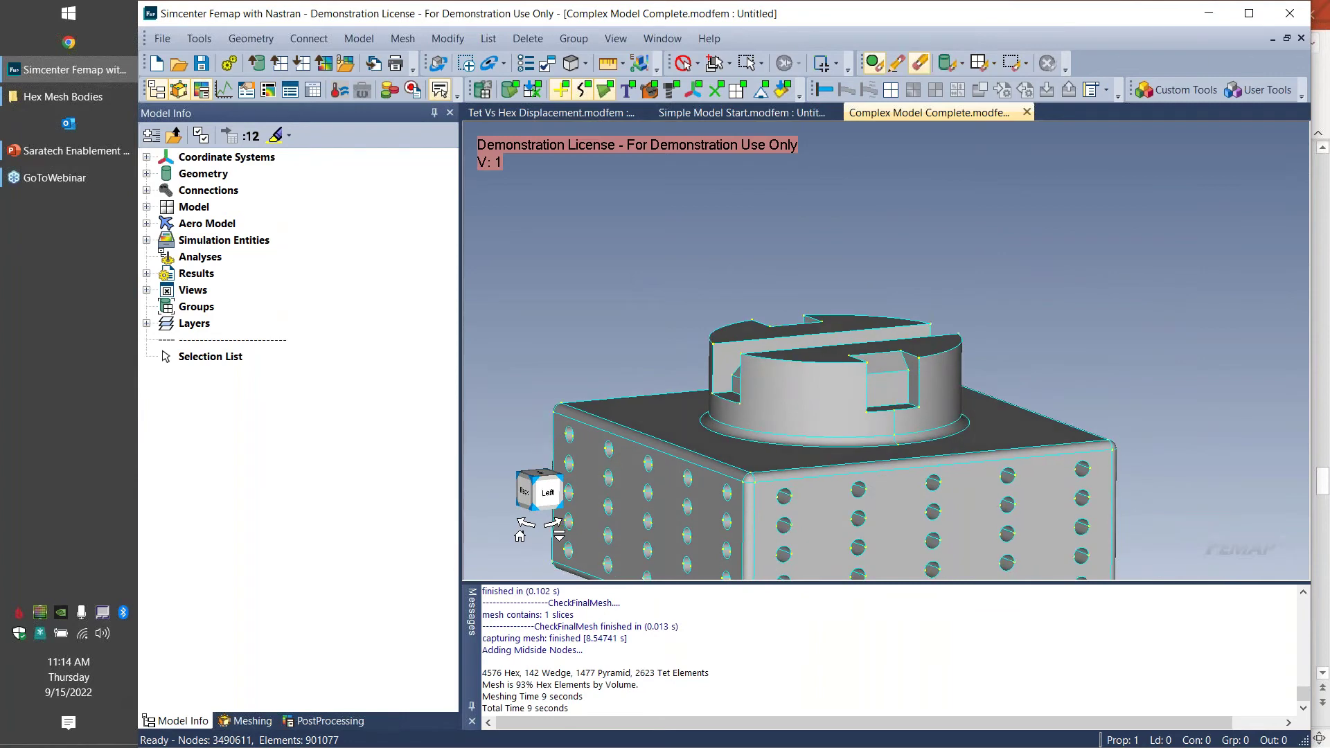
ctrl+middle_drag(653, 346, 705, 234)
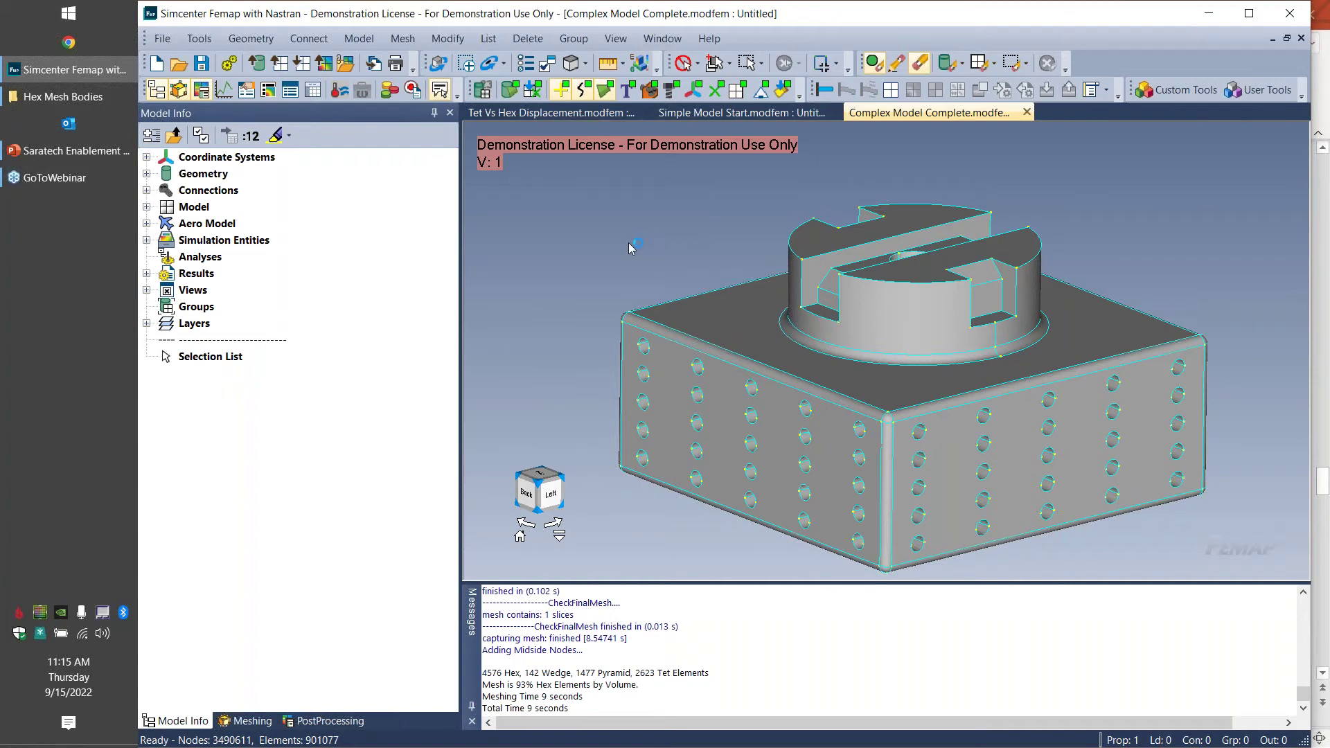
click(739, 90)
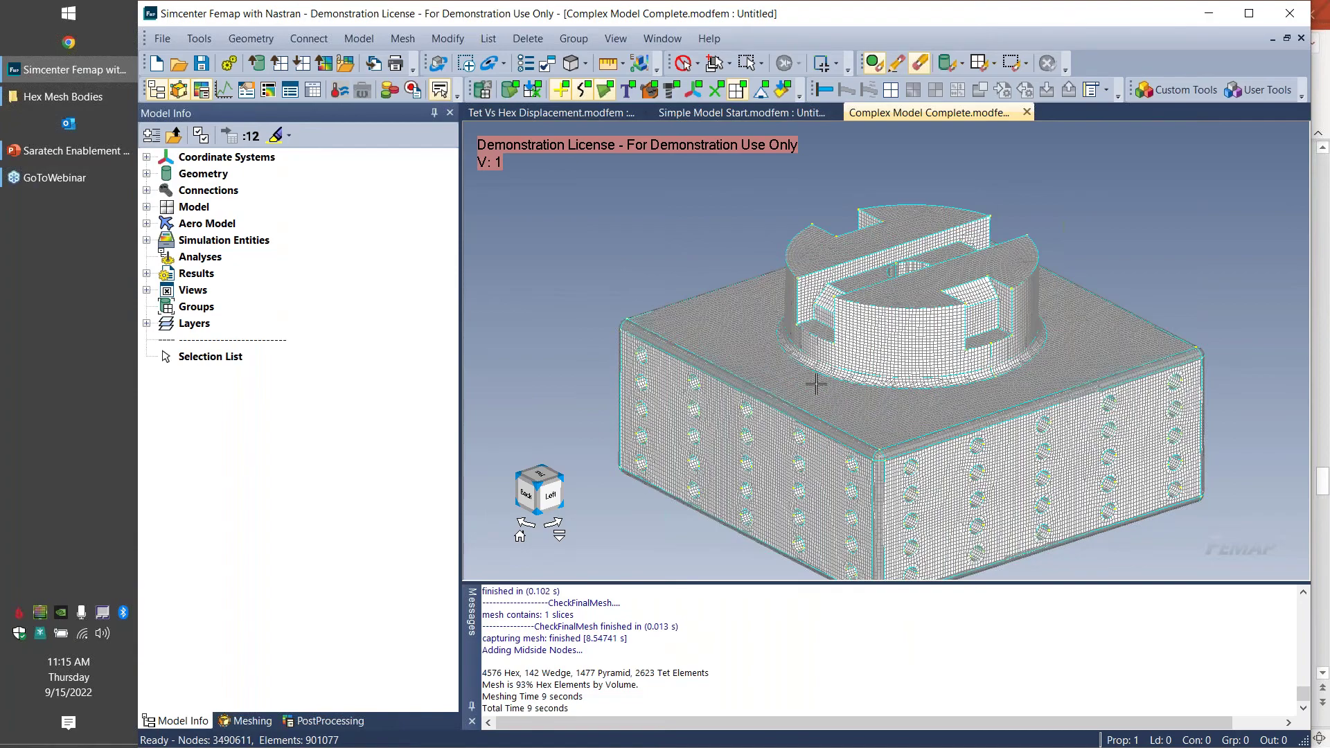
Step: Orbit and zoom the block's mesh and hide the geometry curves so only elements show
middle_drag(816, 385, 869, 265)
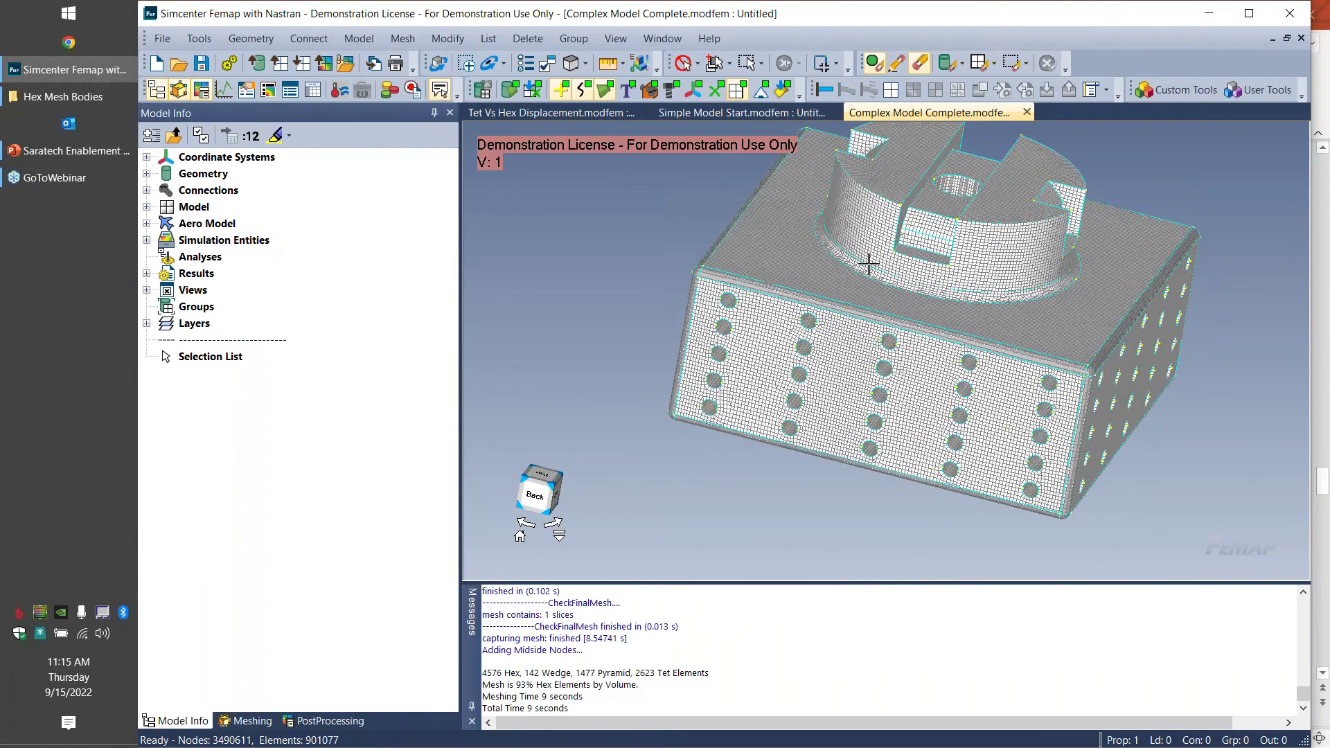
scroll(869, 264, up, 8)
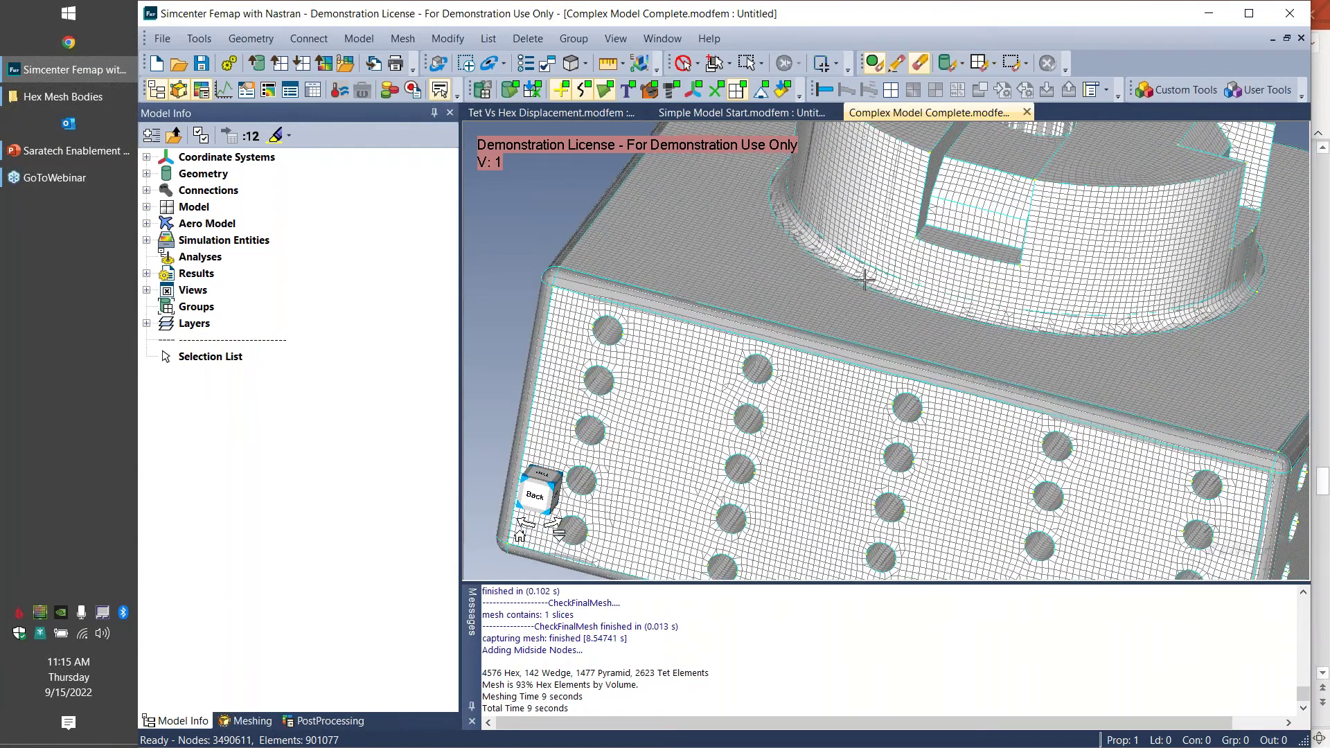
middle_drag(896, 273, 763, 222)
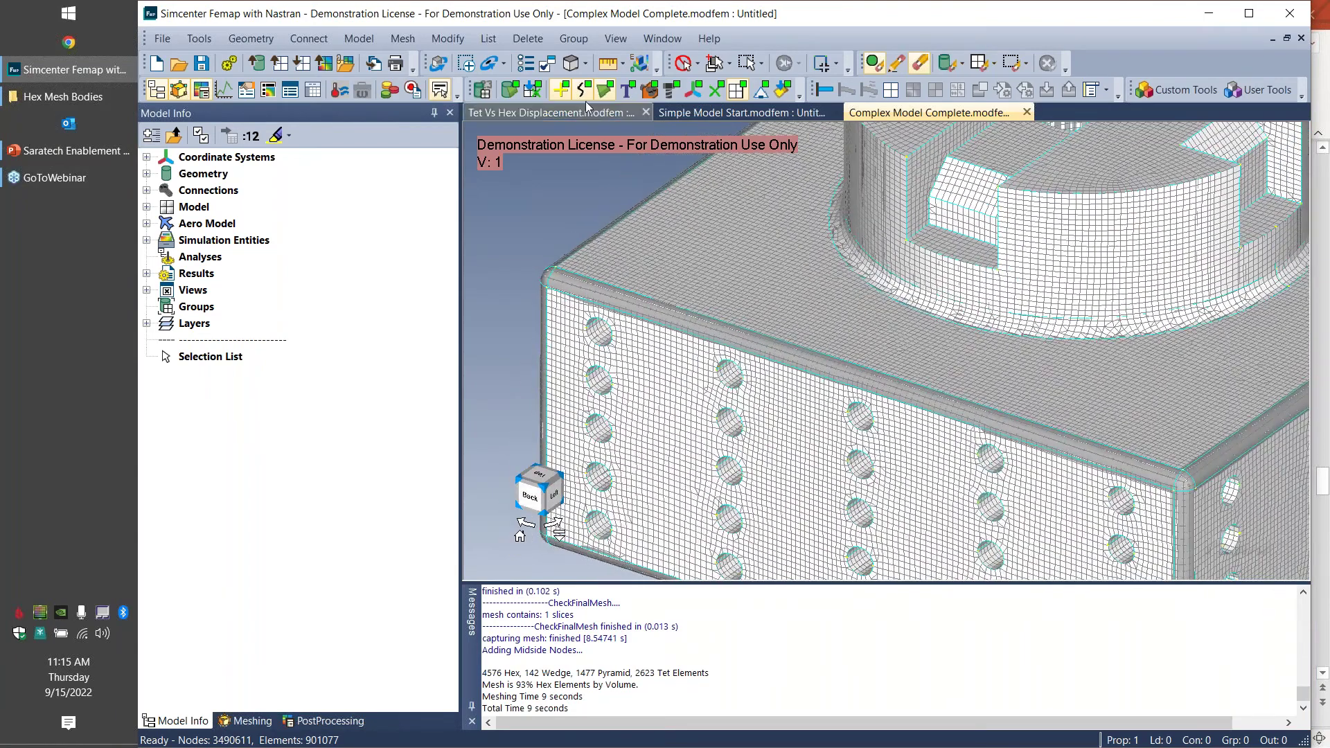
click(512, 95)
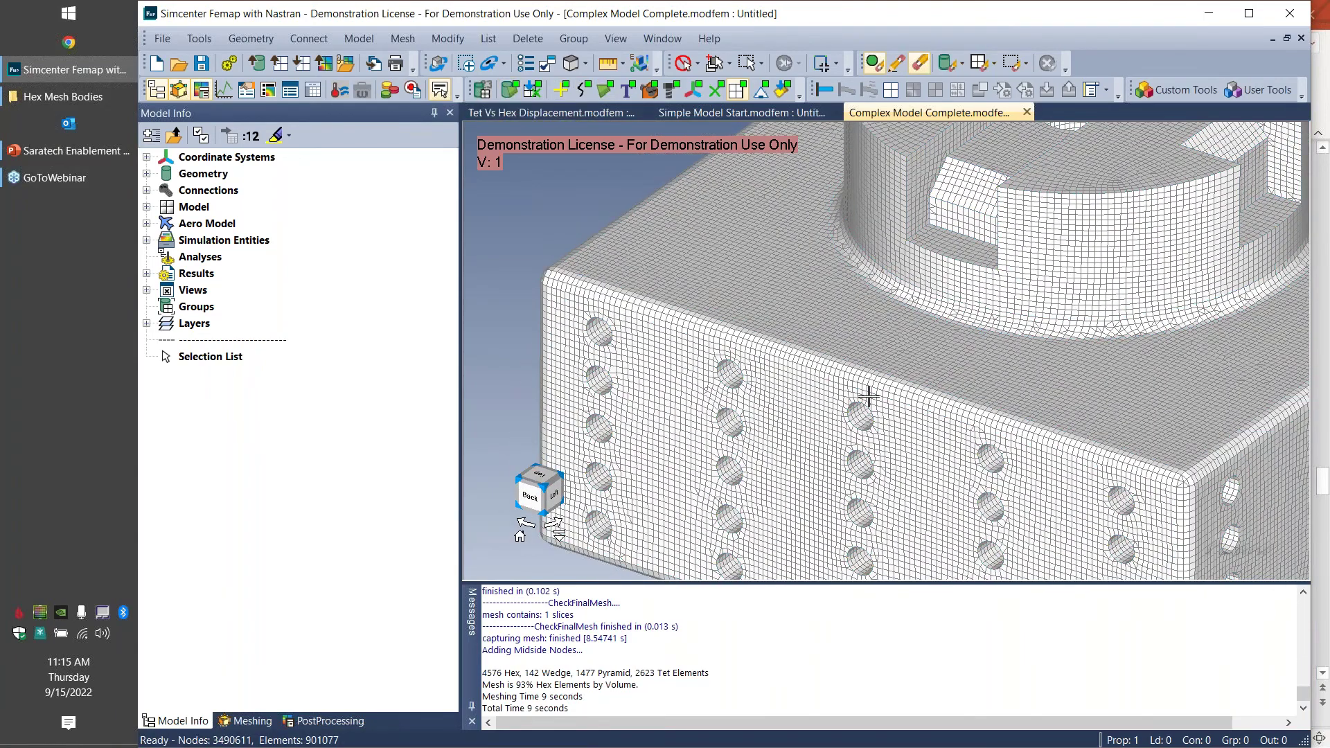
scroll(869, 396, up, 3)
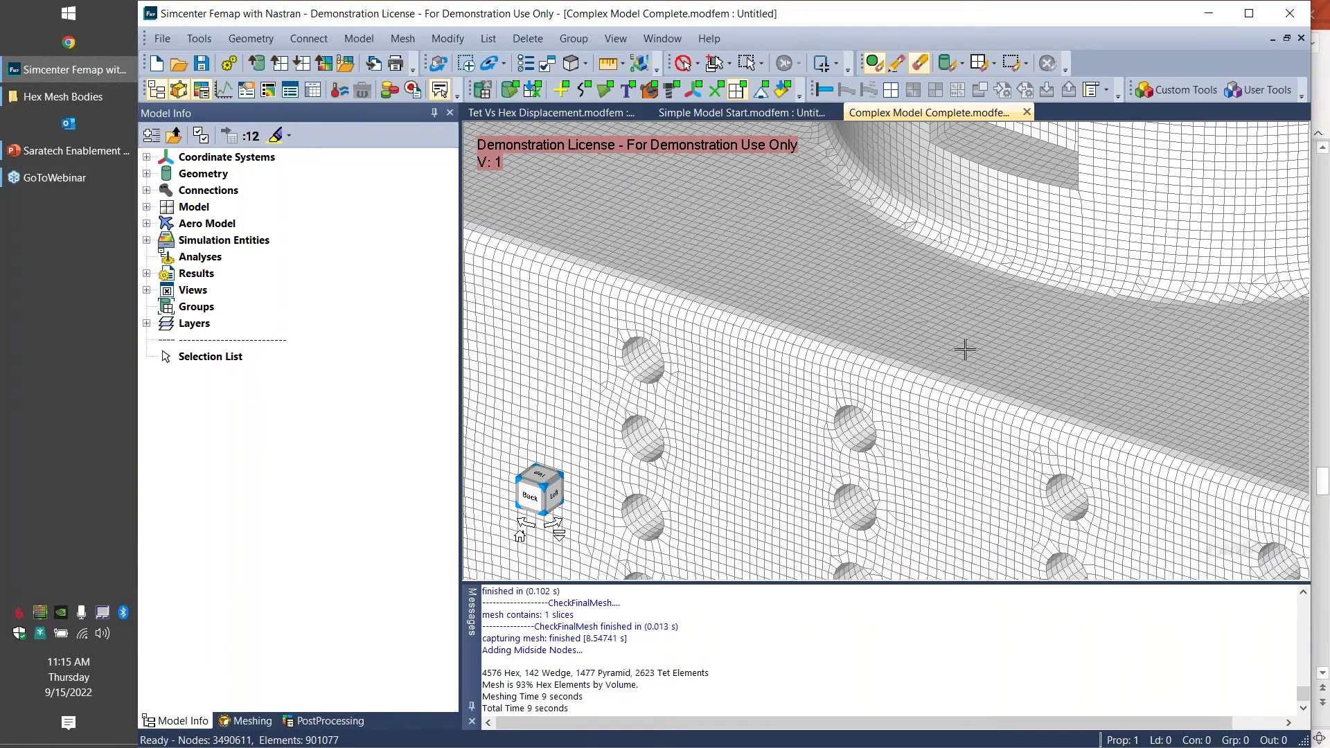
middle_drag(942, 388, 956, 429)
scroll(934, 384, down, 5)
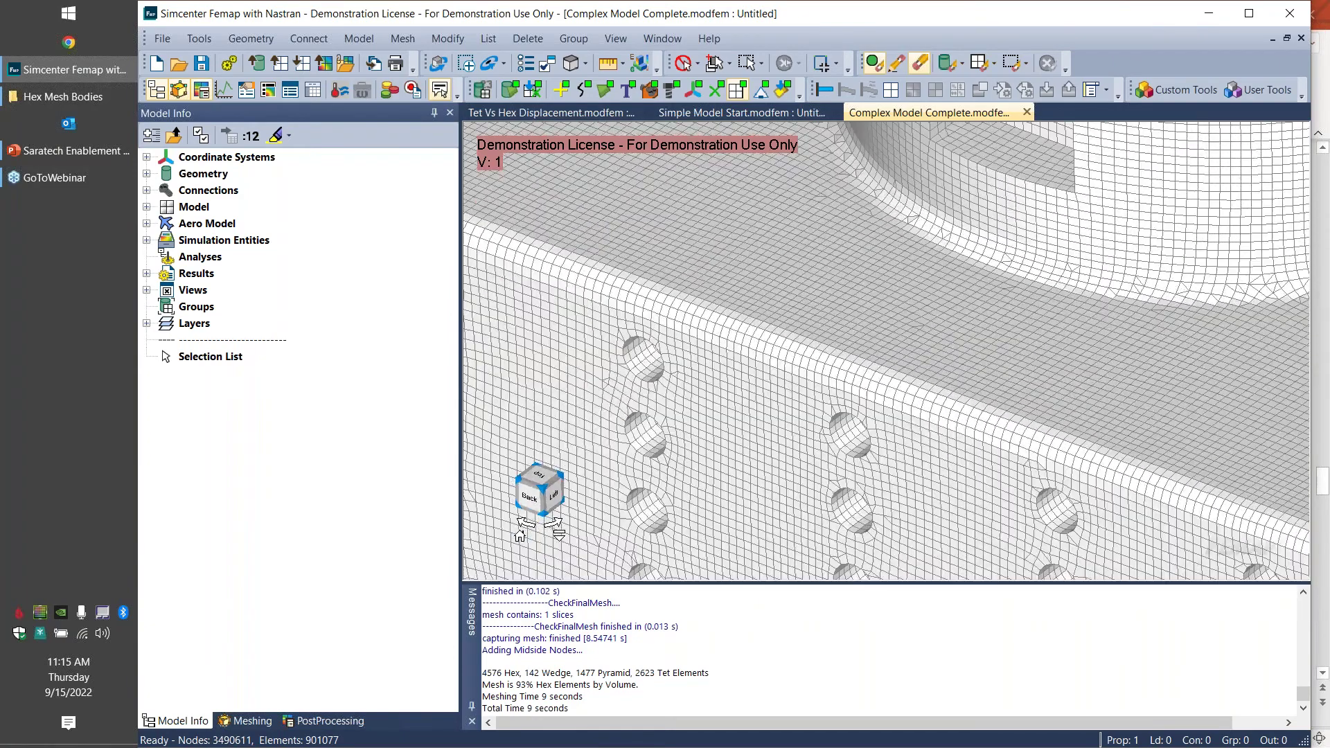
scroll(960, 364, down, 3)
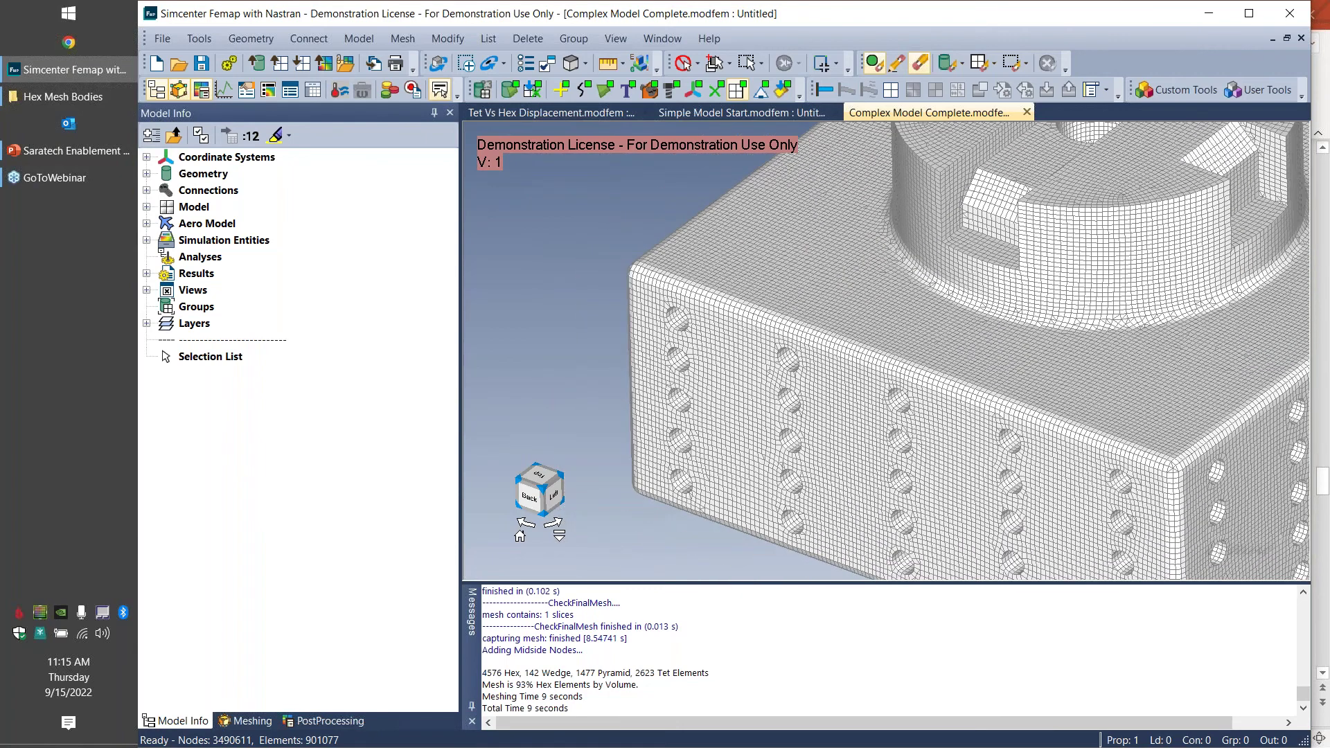
Step: Expand Elements By Shape and check each group: 735870 brick, 67234 tetra, 71426 pyramid, 26547 wedge
click(146, 206)
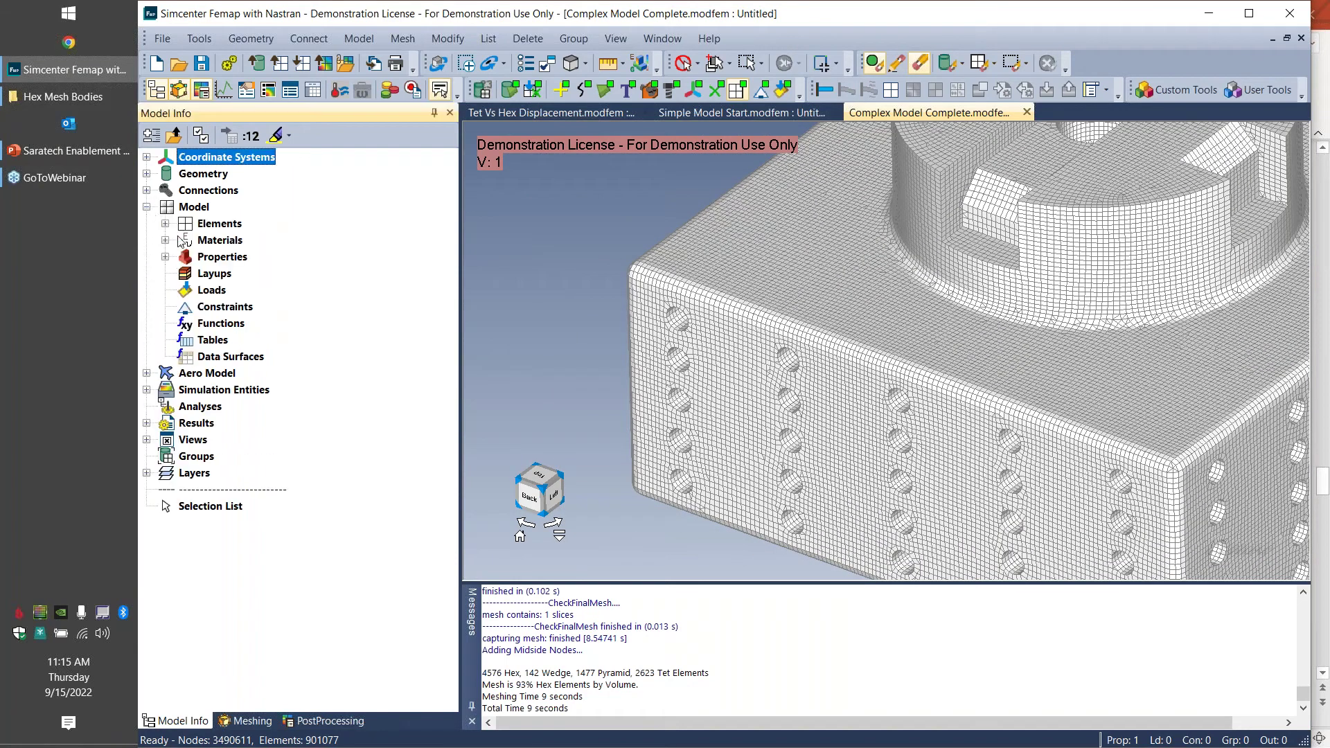
click(165, 223)
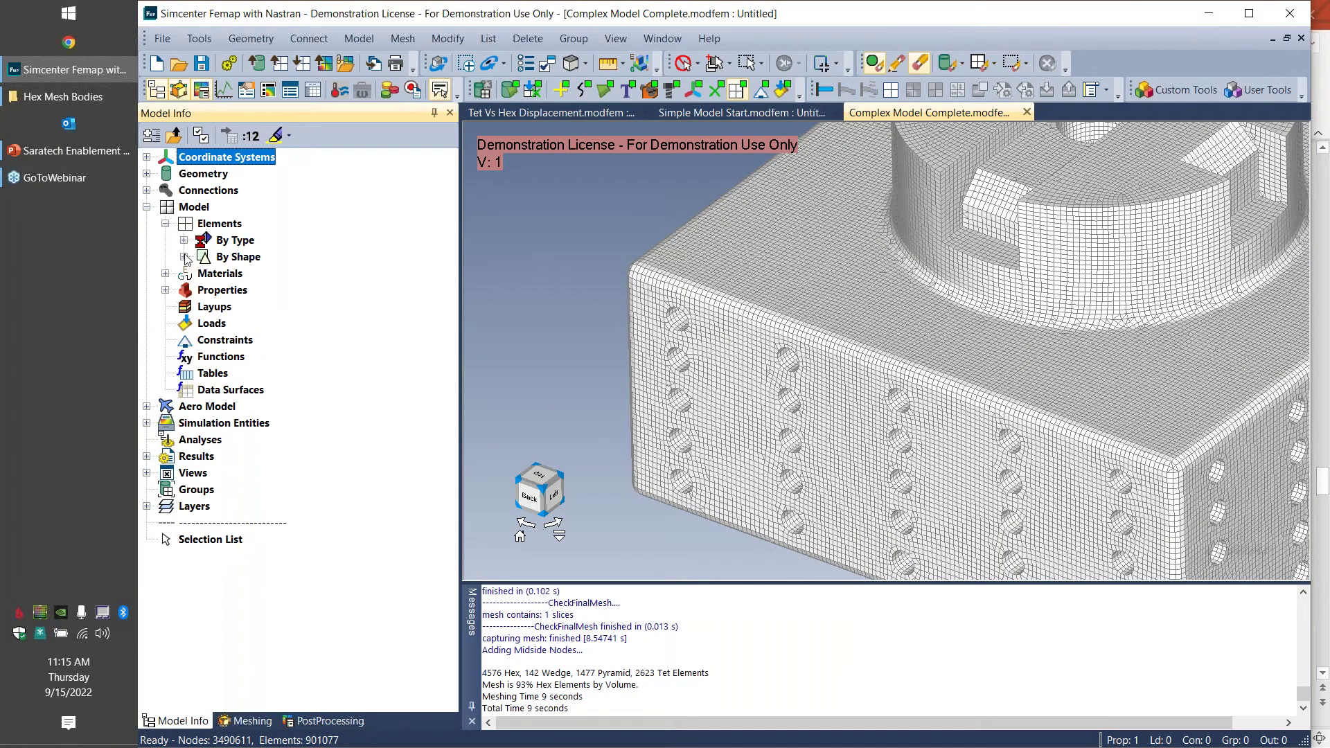
click(183, 257)
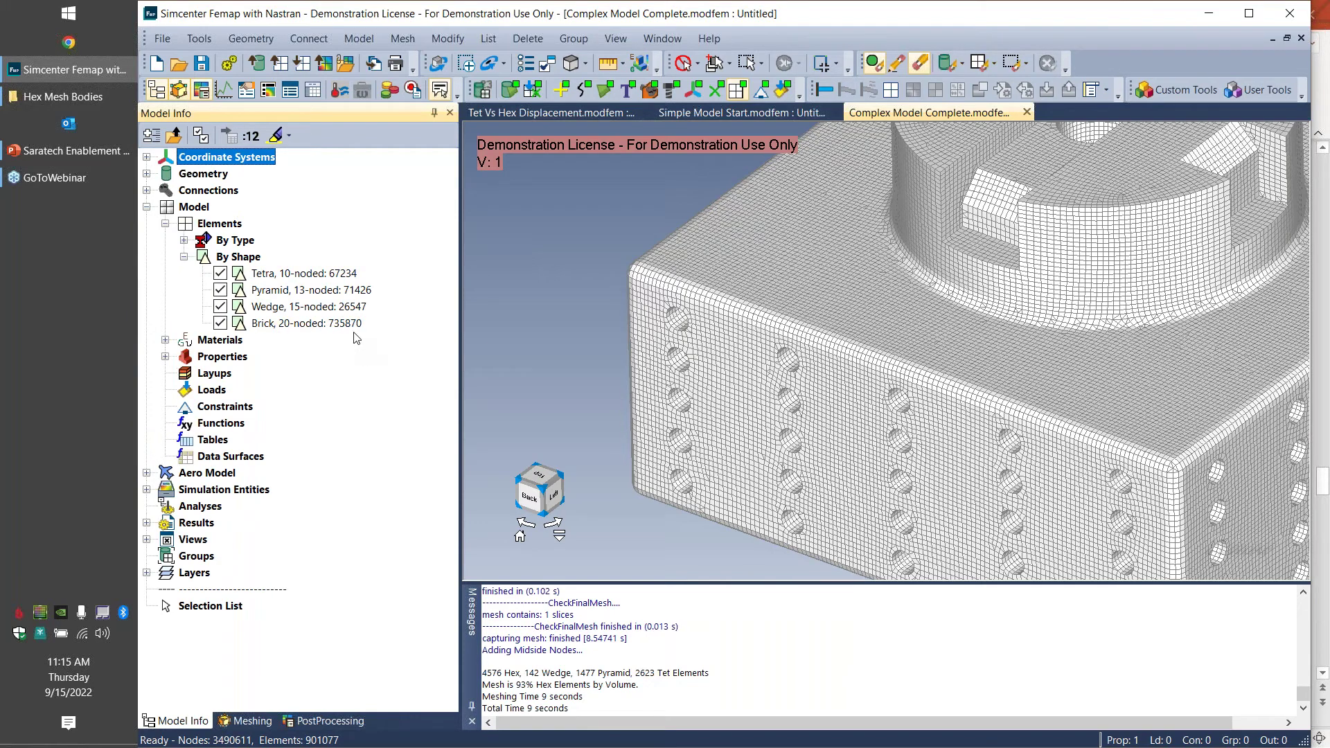
click(347, 326)
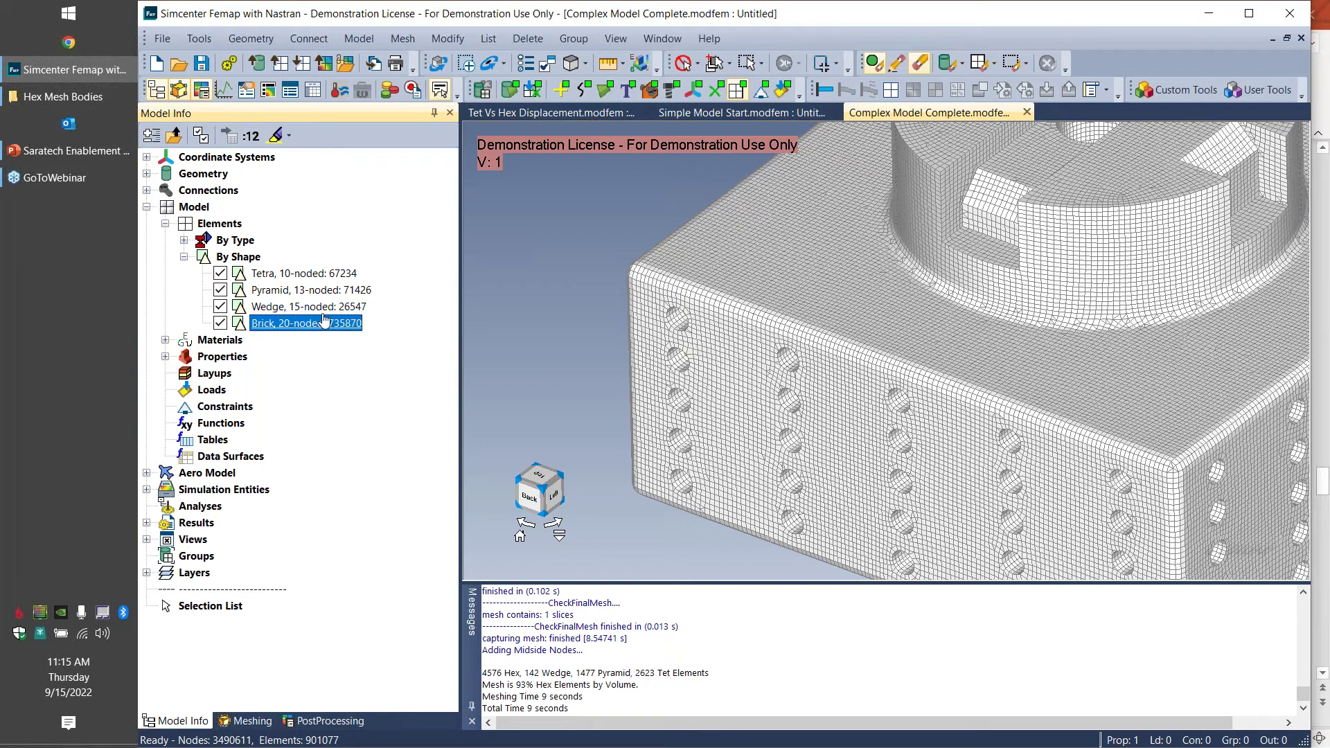
click(330, 277)
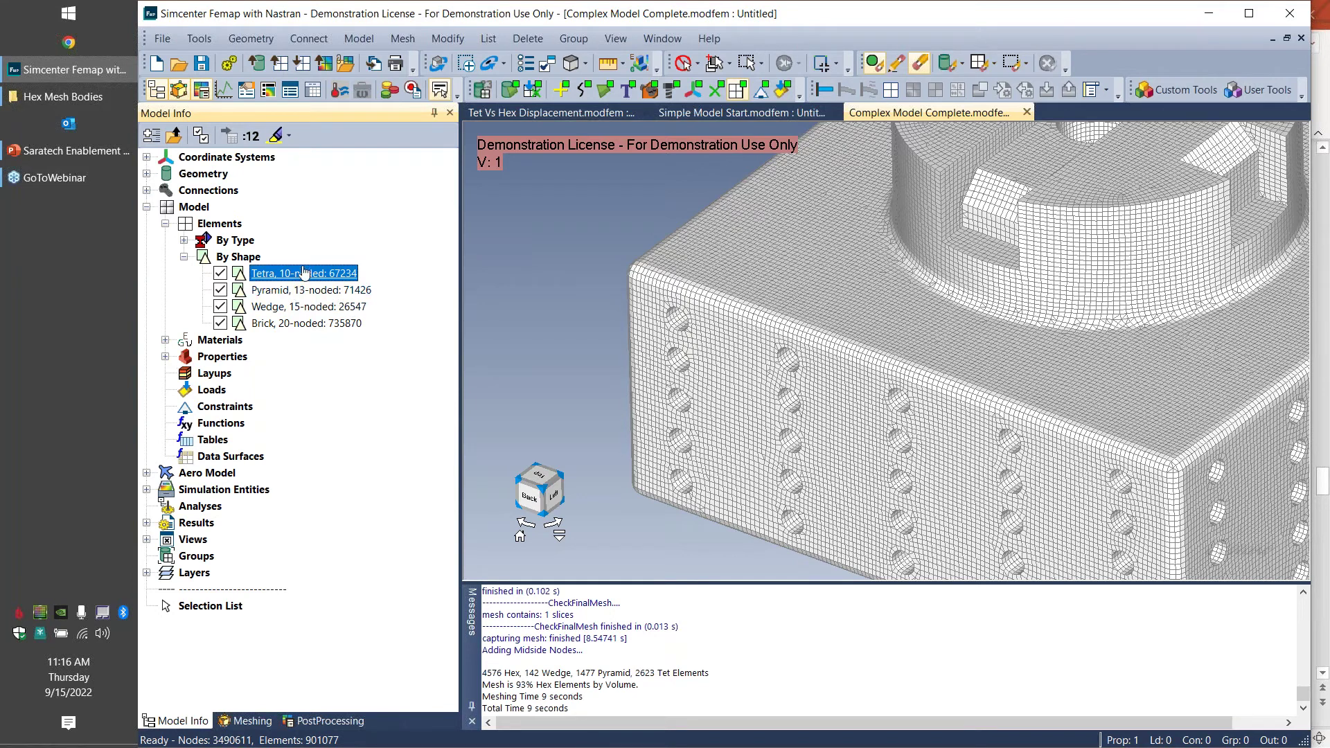
click(318, 291)
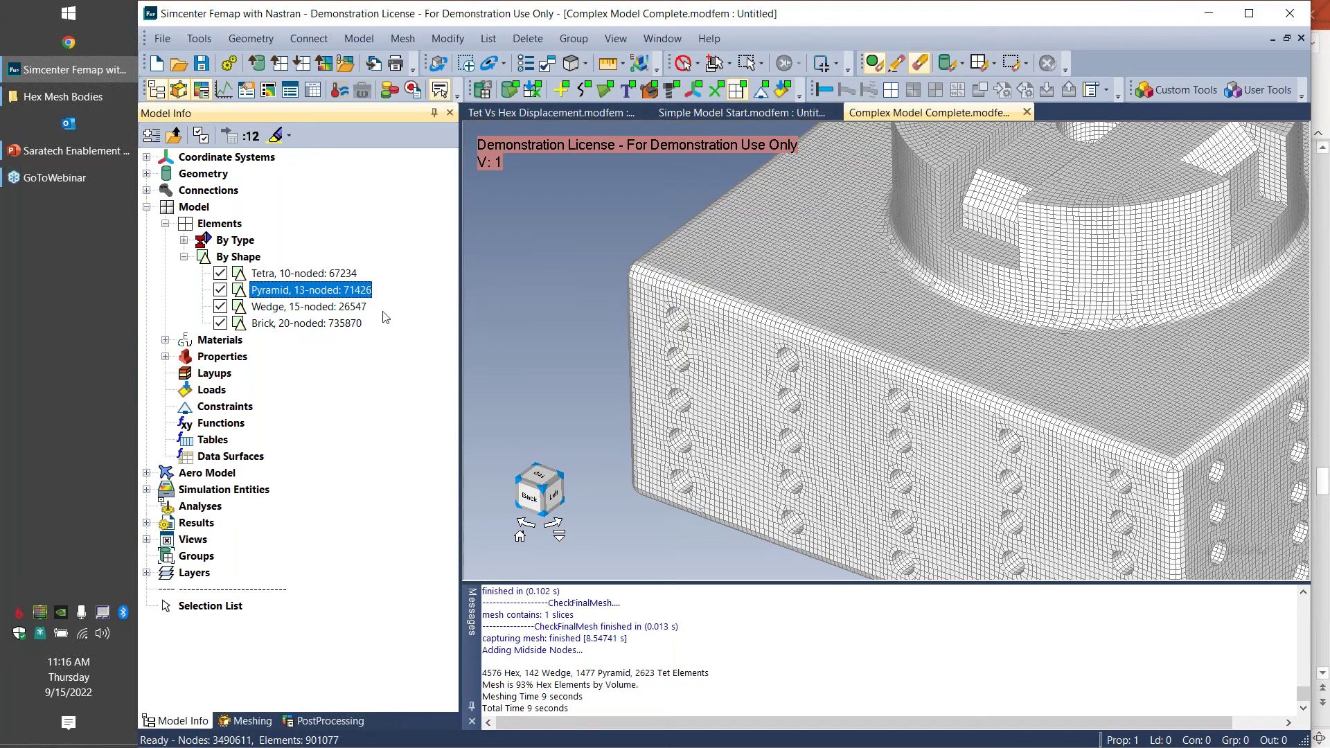
click(330, 307)
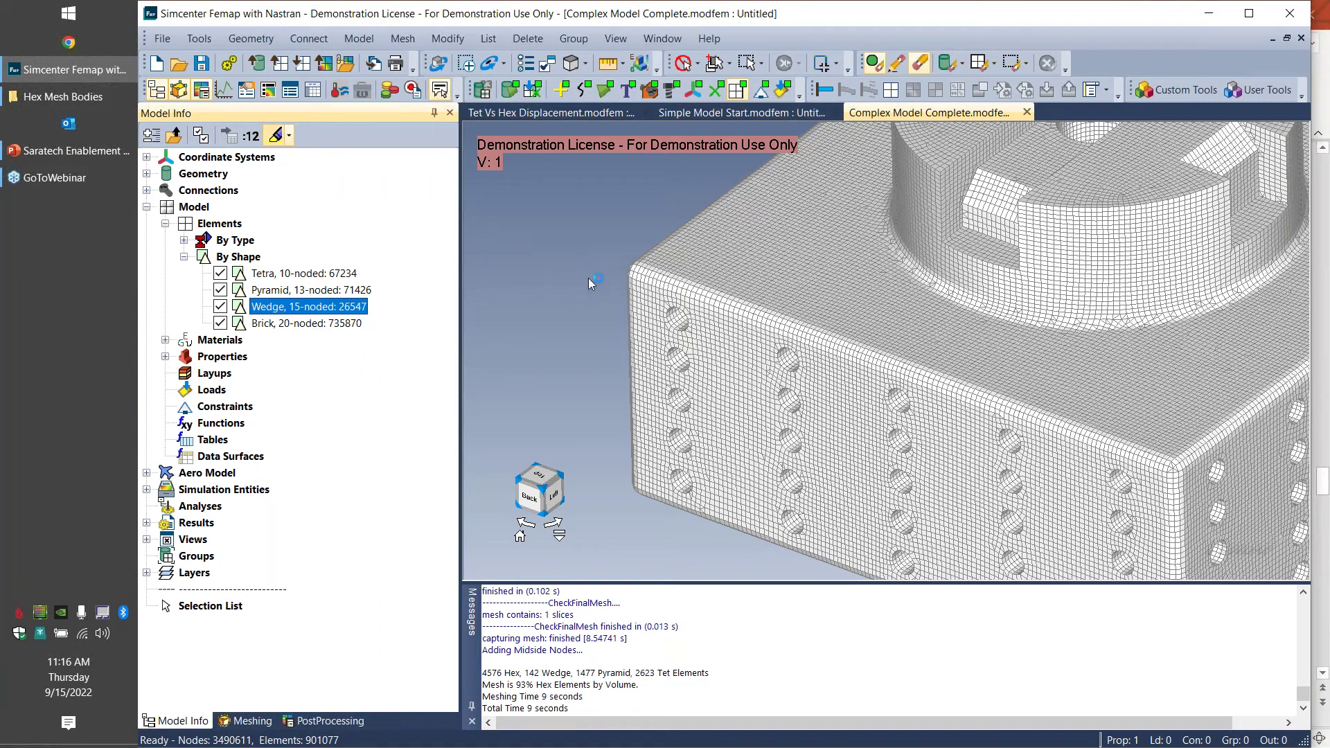
Step: Highlight the wedges, pyramids, tetras and finally the 735870 bricks, orbiting to inspect each
middle_drag(627, 304, 667, 383)
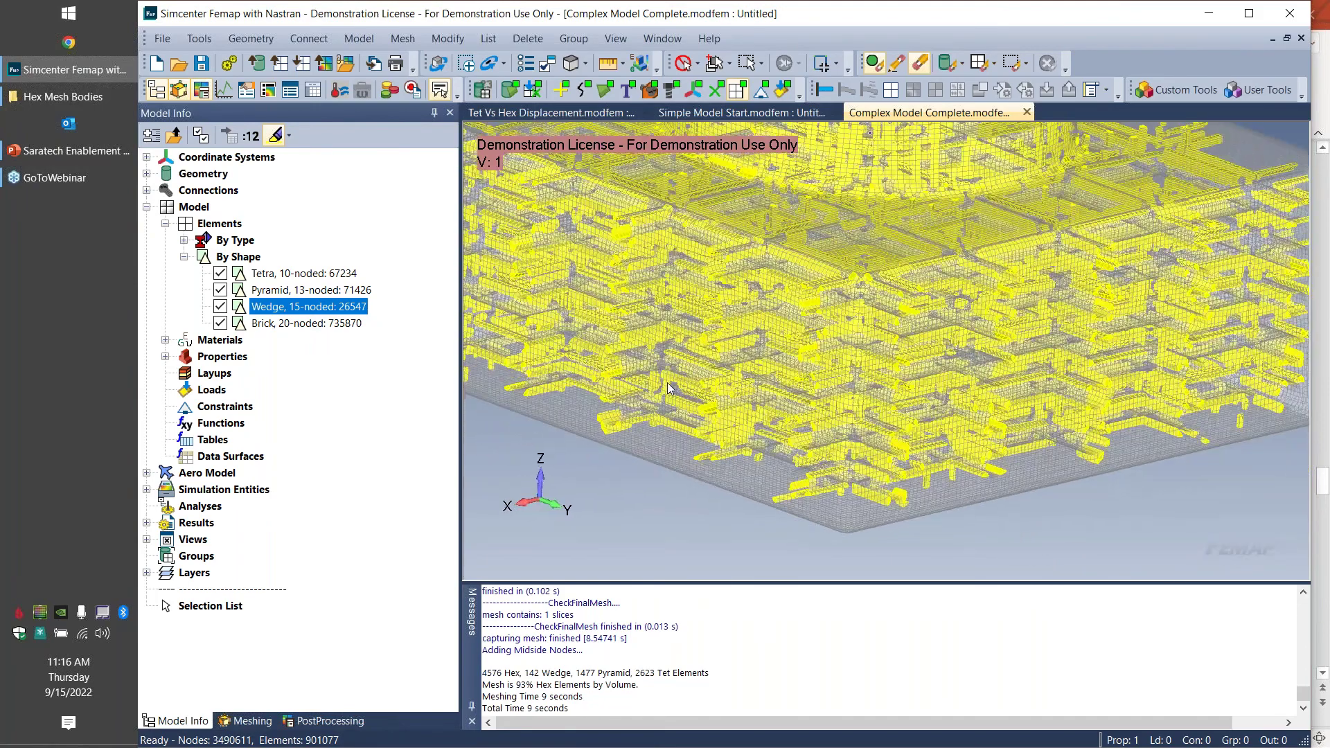
click(309, 291)
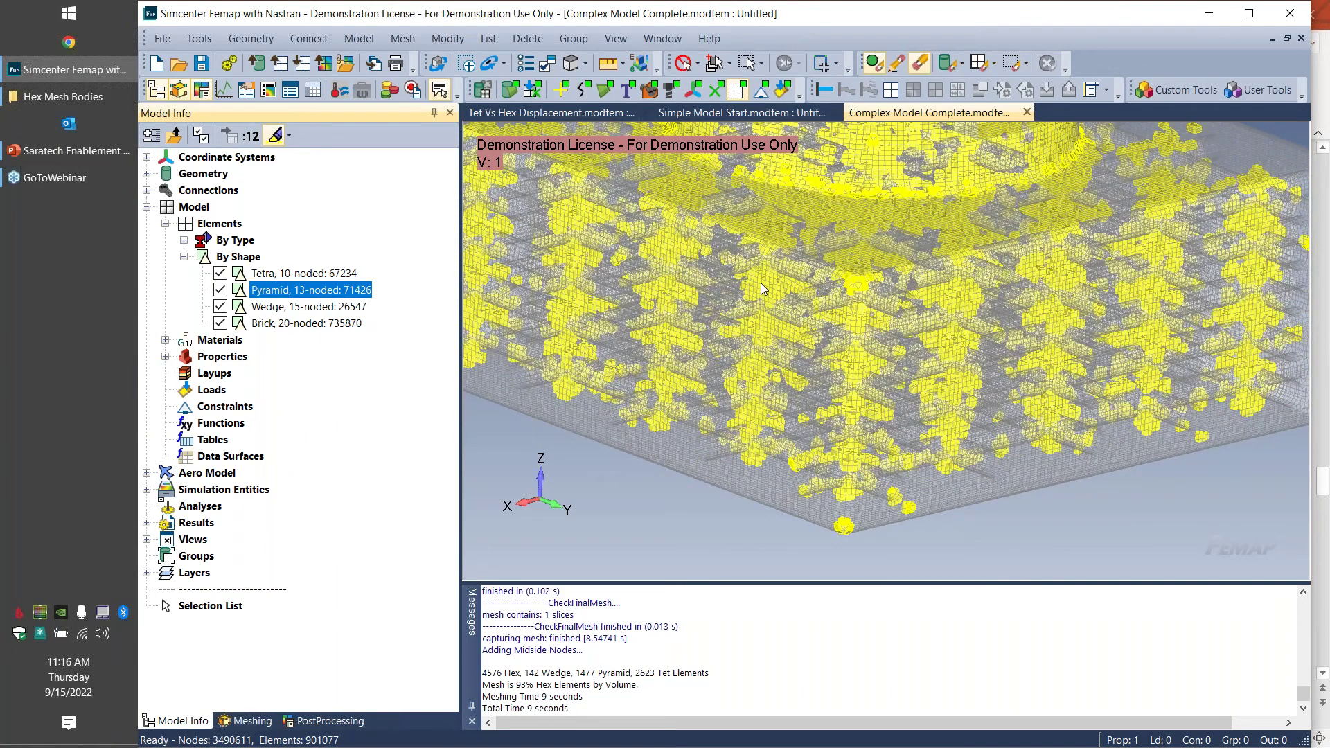
click(309, 274)
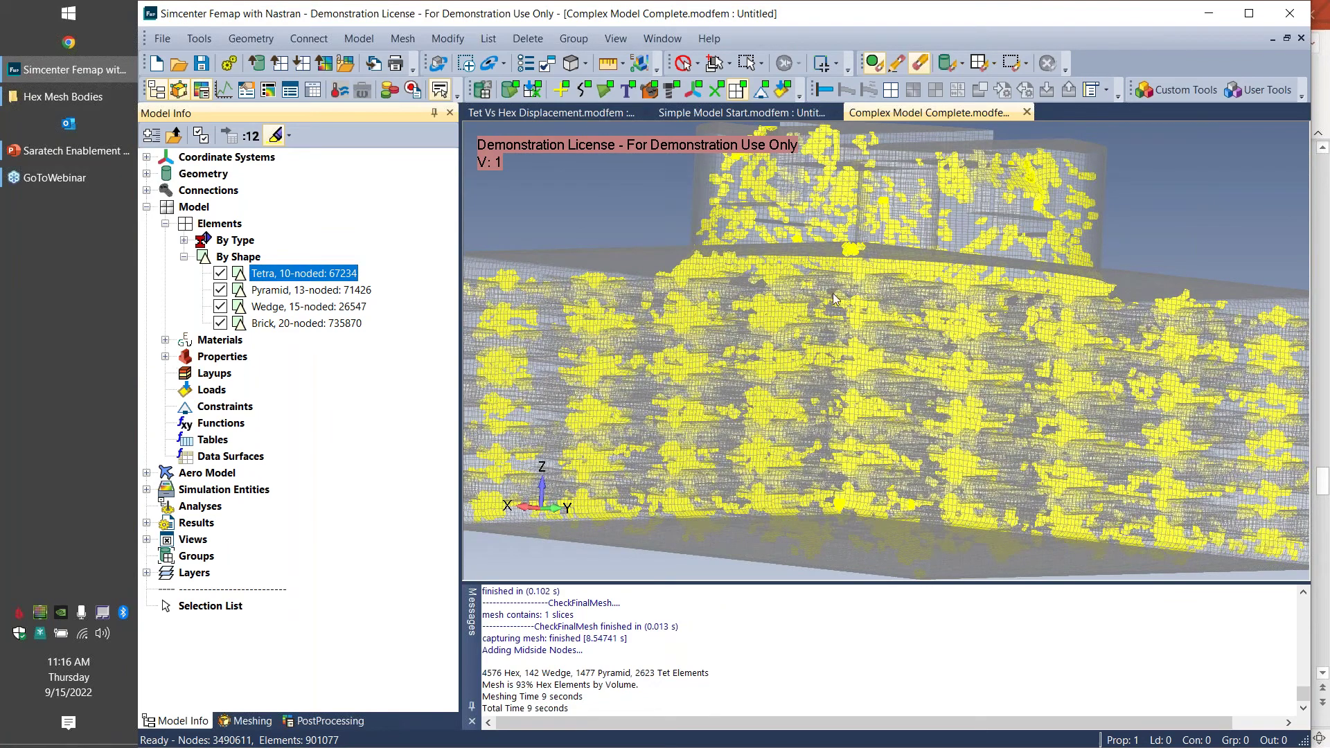
middle_drag(808, 311, 314, 332)
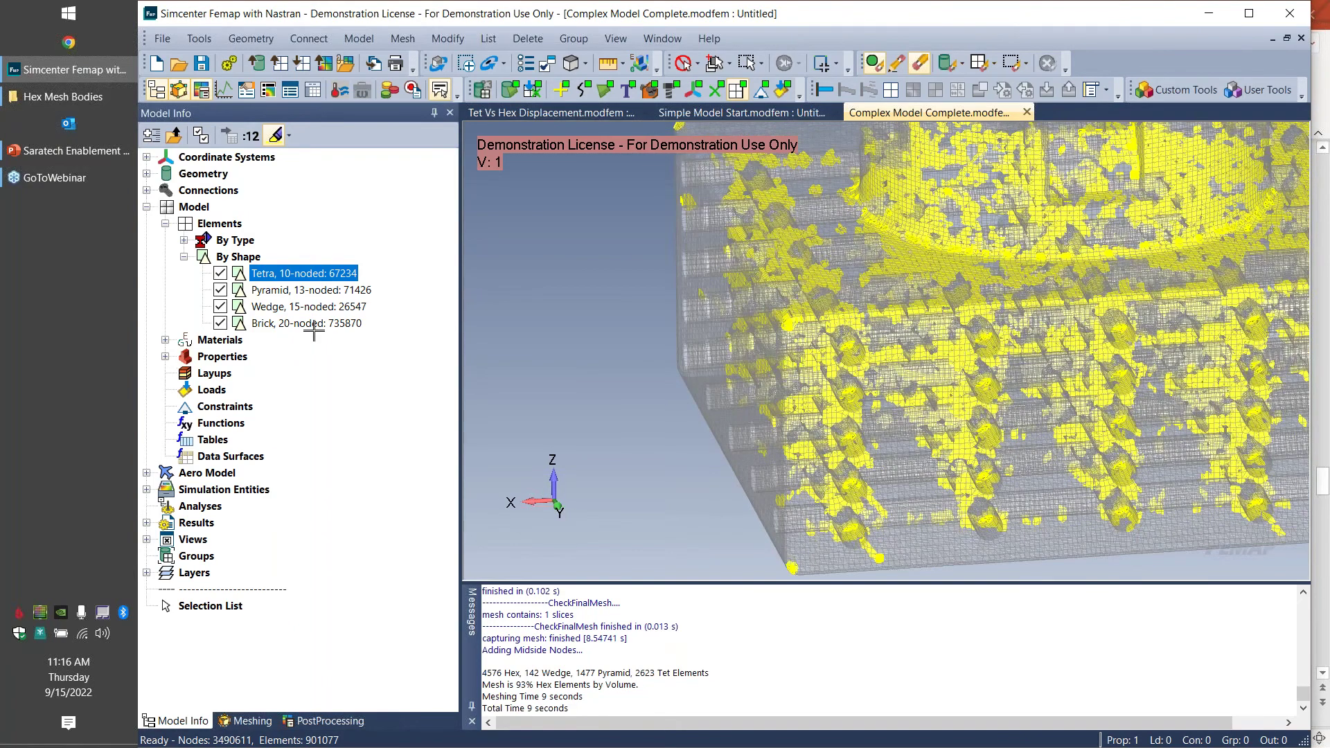
click(314, 326)
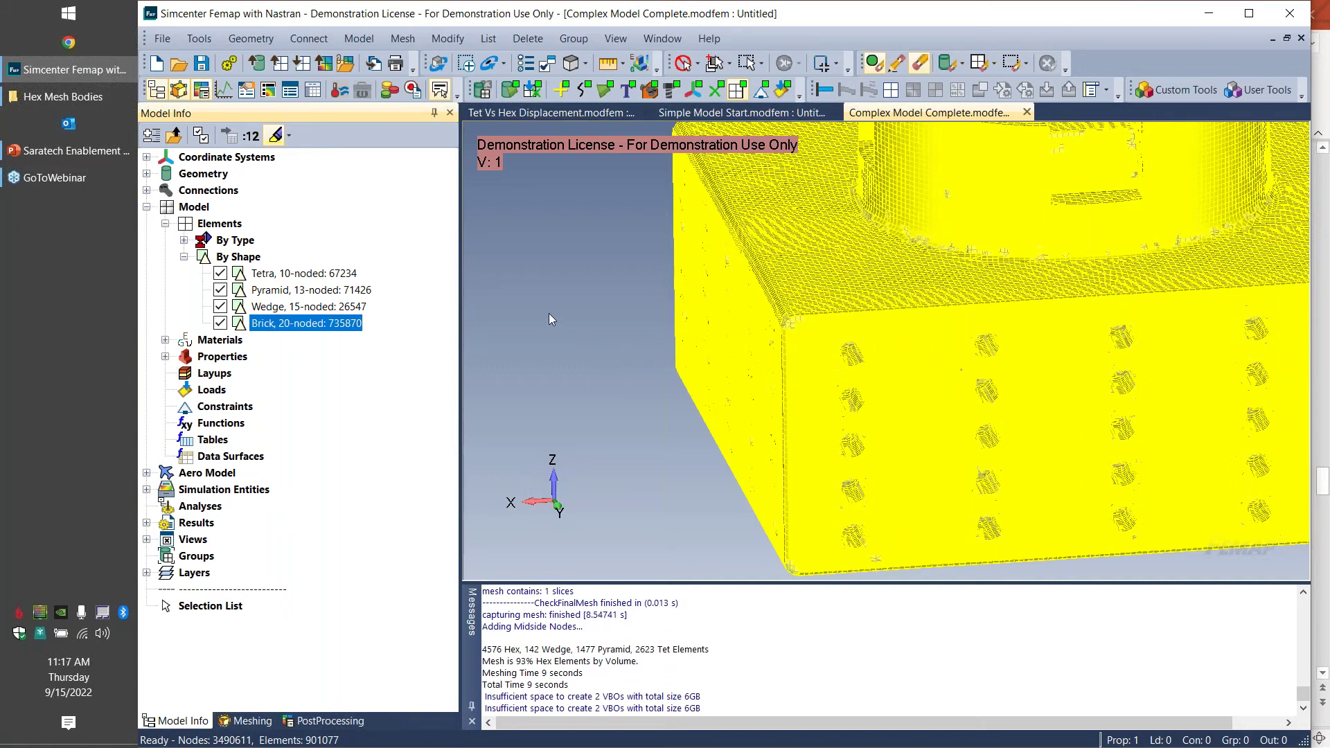
Step: Return to the PowerPoint deck on slide 12, 'Demo'
click(90, 158)
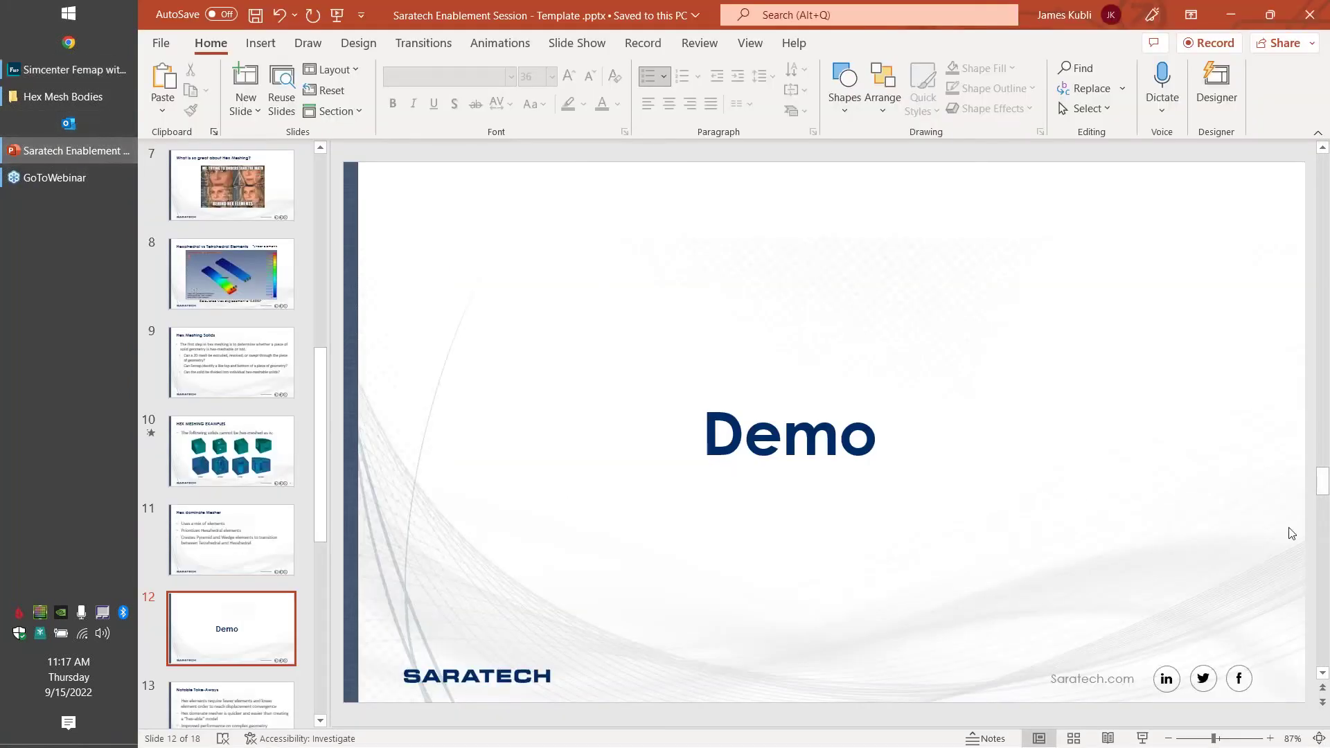